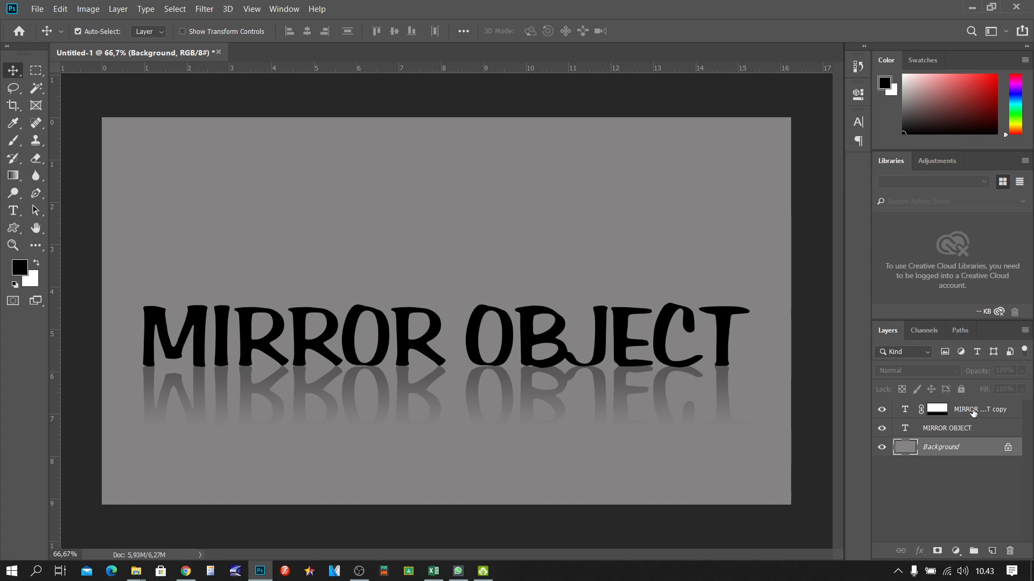
Create a new 1920 x 1080 pixel document at 300 pixels/inch in 8-bit RGB Color with a white background and bring it to the front
{"action": "left_click", "coordinate": [882, 410]}
{"action": "left_click", "coordinate": [38, 9]}
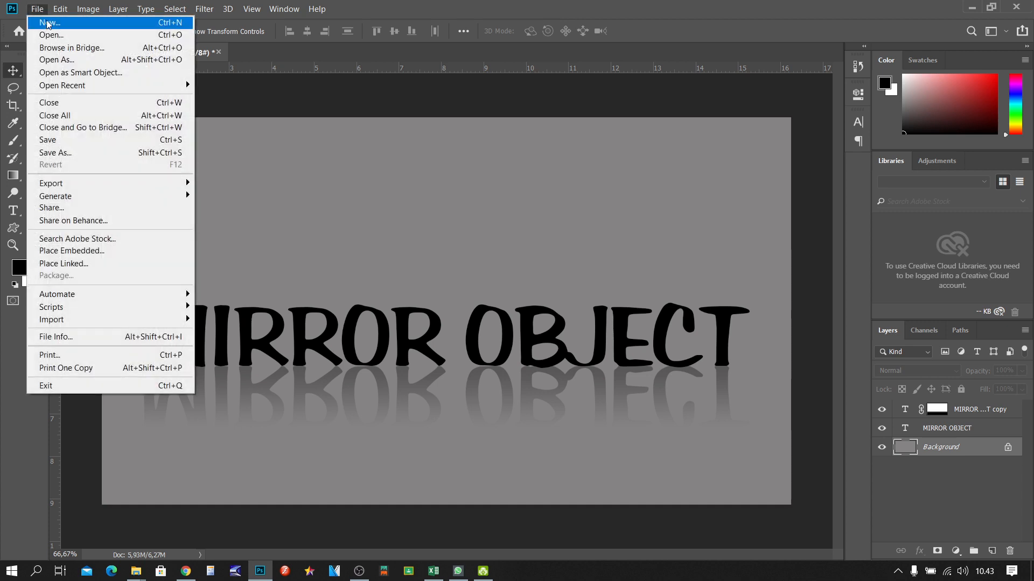
{"action": "left_click", "coordinate": [49, 24]}
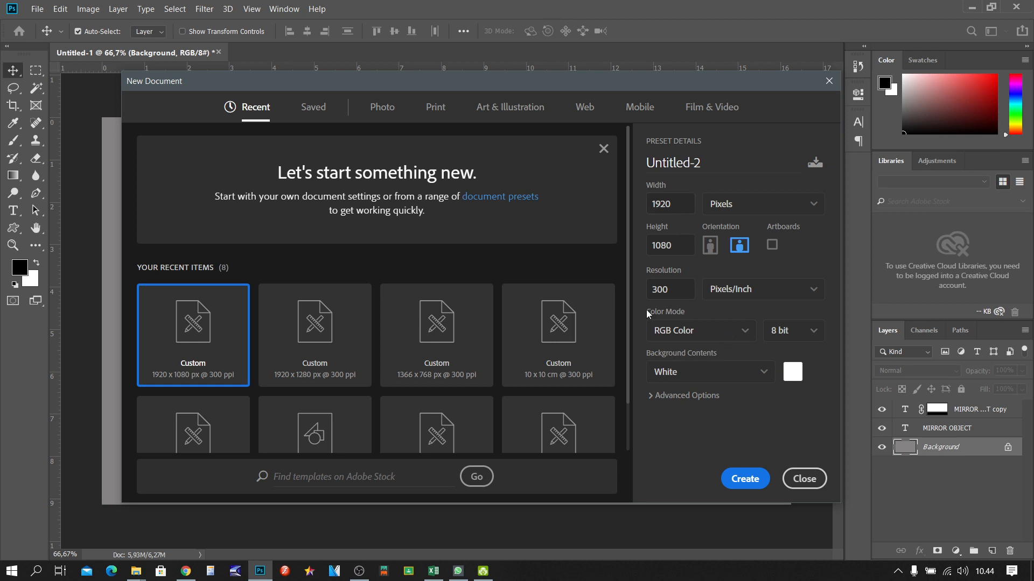
{"action": "left_click", "coordinate": [750, 483]}
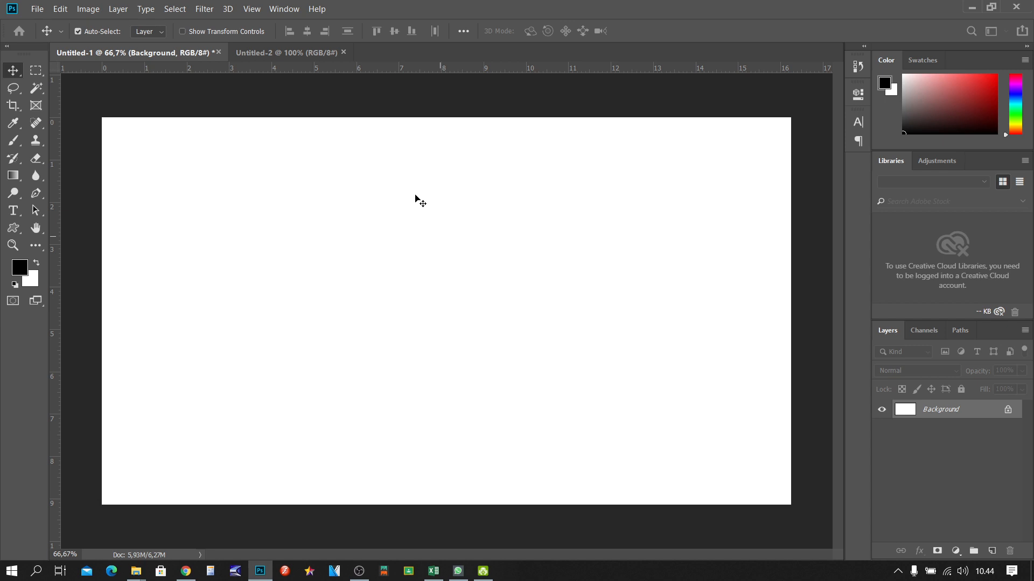
{"action": "key", "text": "ctrl+Tab"}
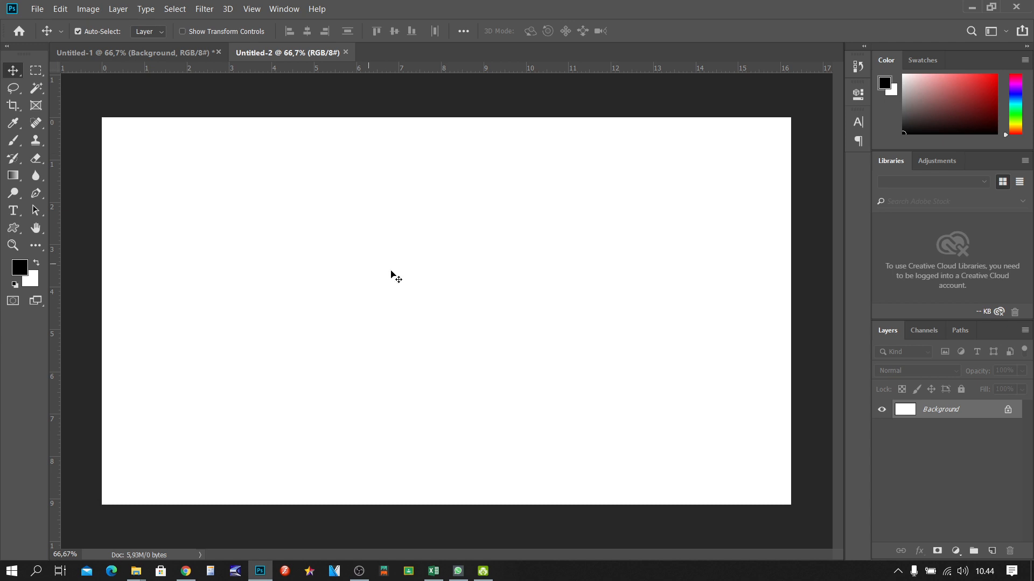
Add a horizontal text in black (#000000) reading EFEK CERMIN near the middle of the canvas
{"action": "left_click", "coordinate": [14, 214]}
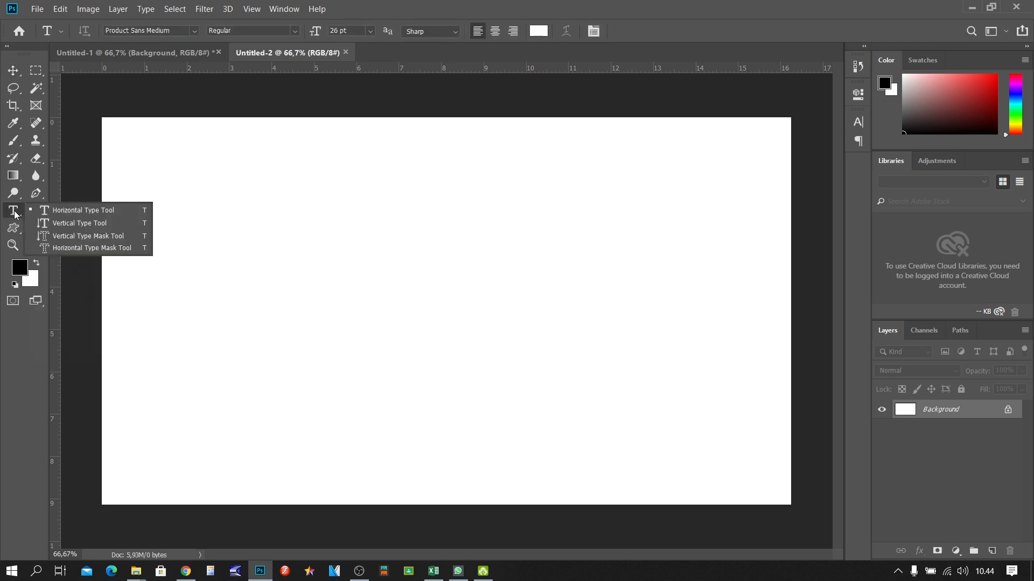
{"action": "left_click", "coordinate": [69, 210]}
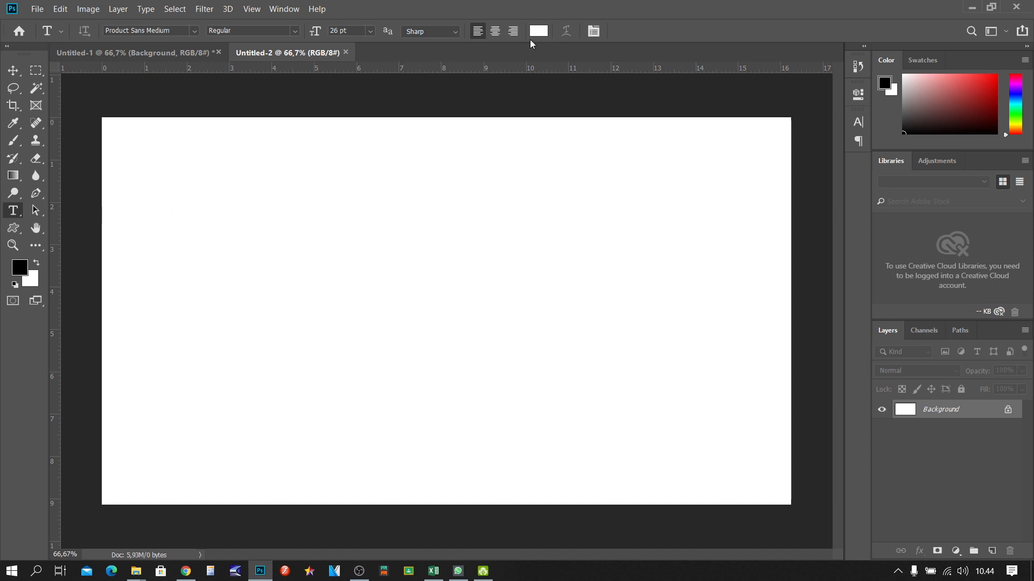
{"action": "left_click", "coordinate": [21, 268]}
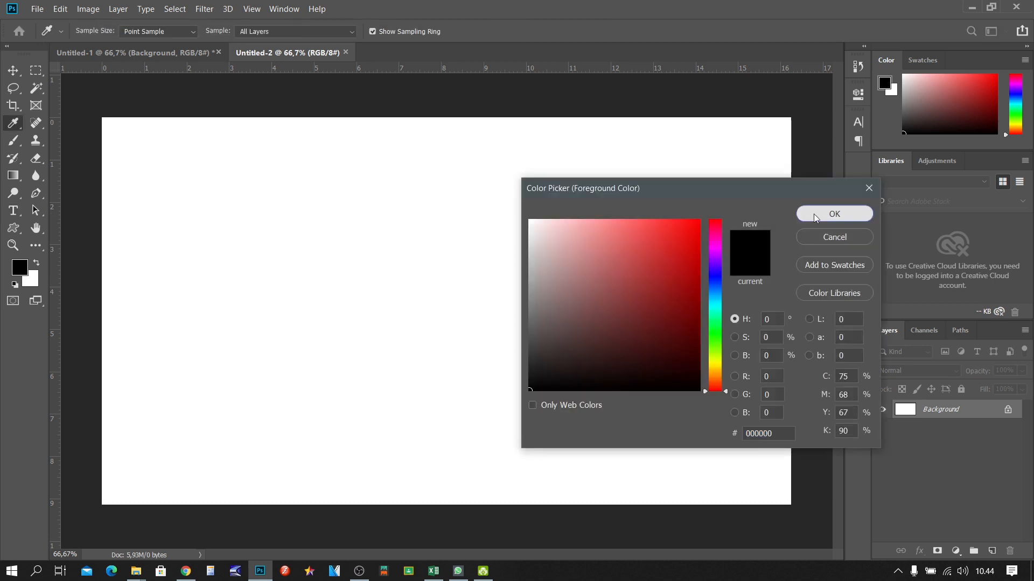
{"action": "left_click", "coordinate": [835, 212]}
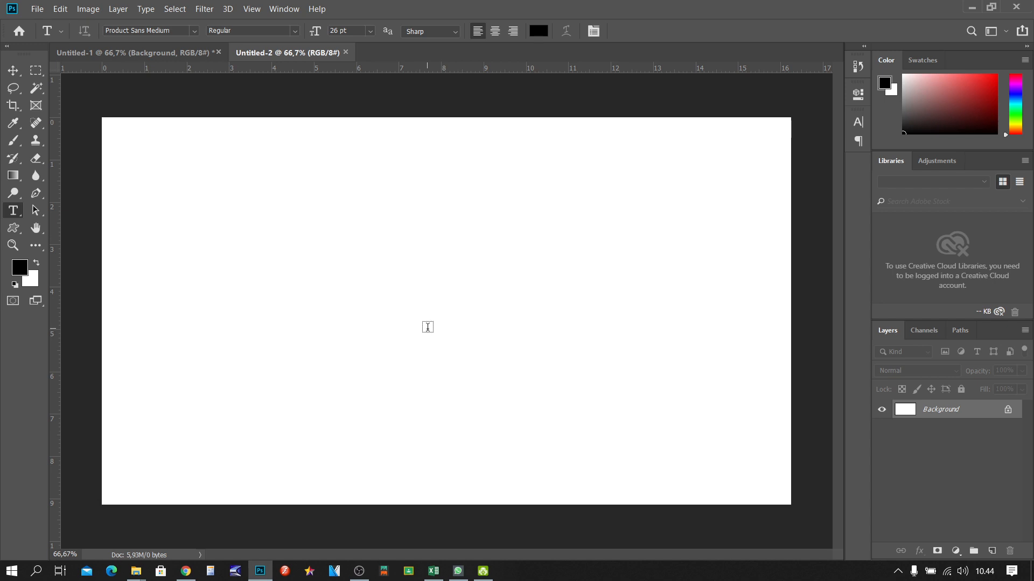
{"action": "left_click", "coordinate": [427, 326]}
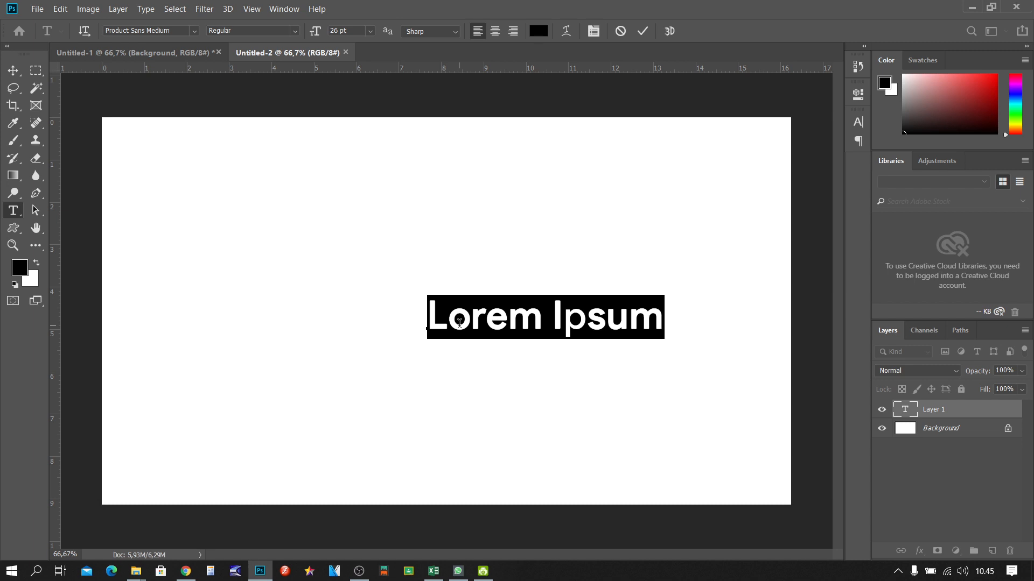
{"action": "type", "text": "efk"}
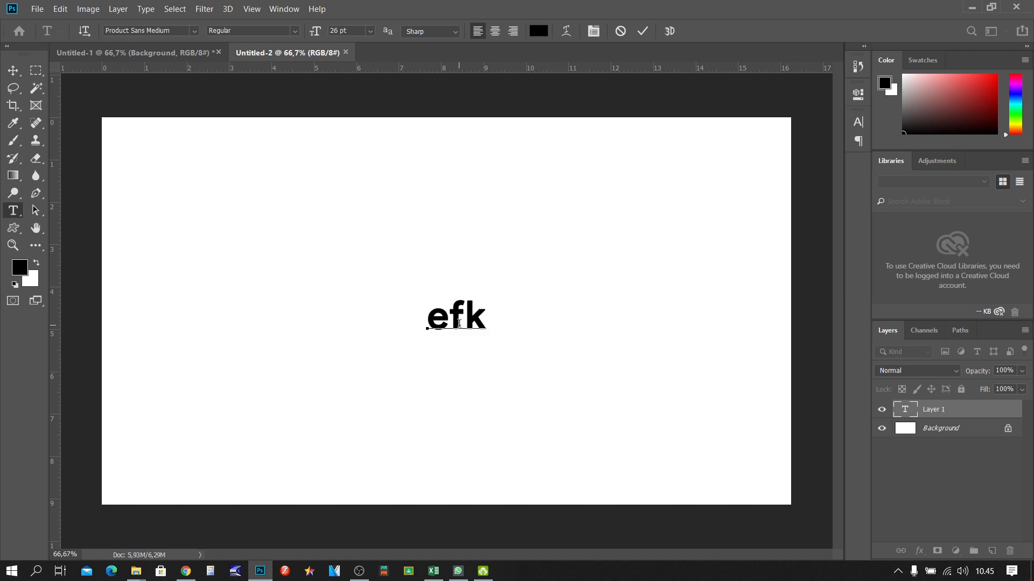
{"action": "key", "text": "BackSpace"}
{"action": "key", "text": "BackSpace"}
{"action": "key", "text": "BackSpace"}
{"action": "type", "text": "EFEK CERMIN"}
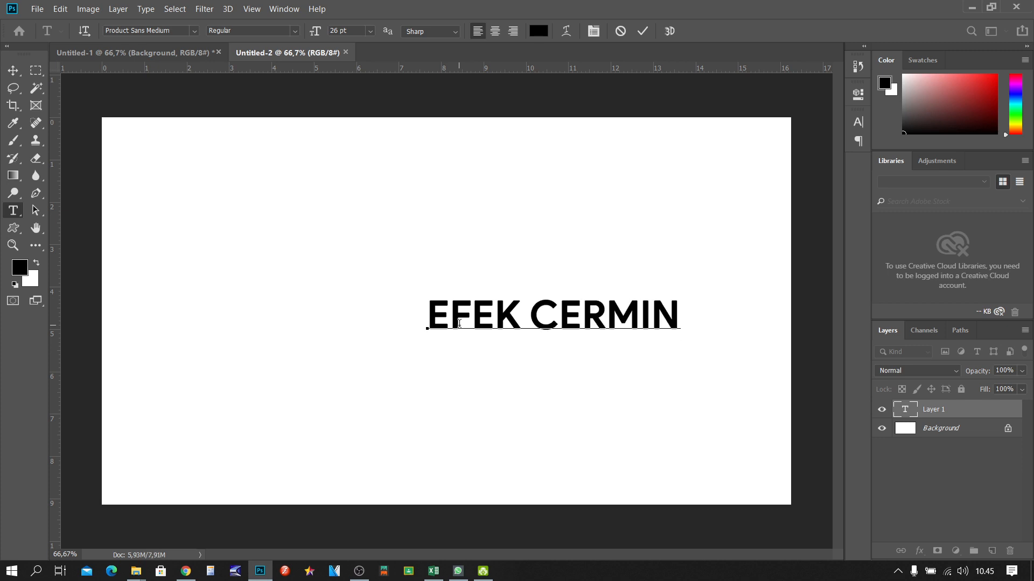
Set the whole EFEK CERMIN text to the ArabBruD font at 50 pt
{"action": "key", "text": "ctrl+a"}
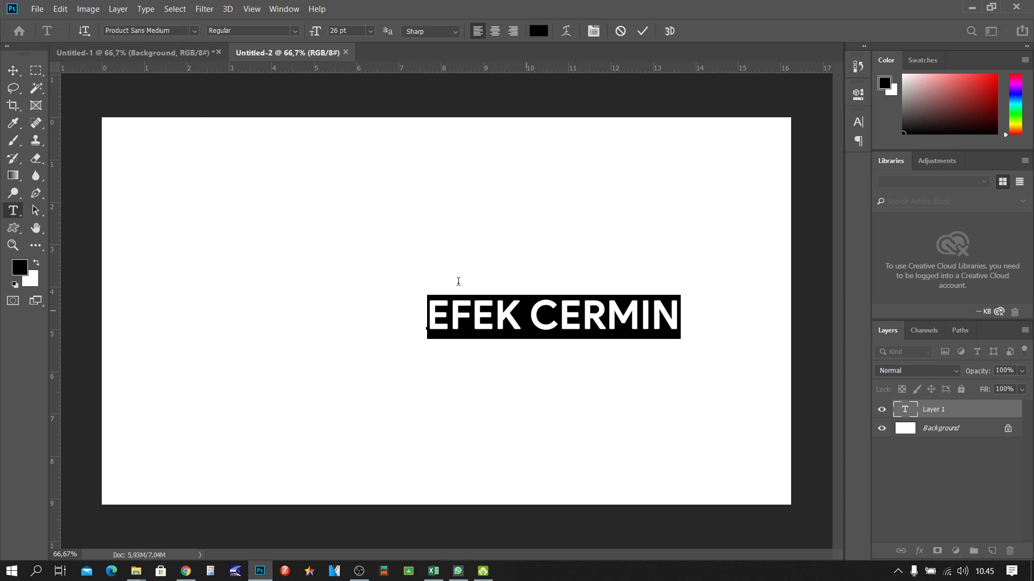
{"action": "left_click", "coordinate": [179, 28]}
{"action": "left_click", "coordinate": [194, 31]}
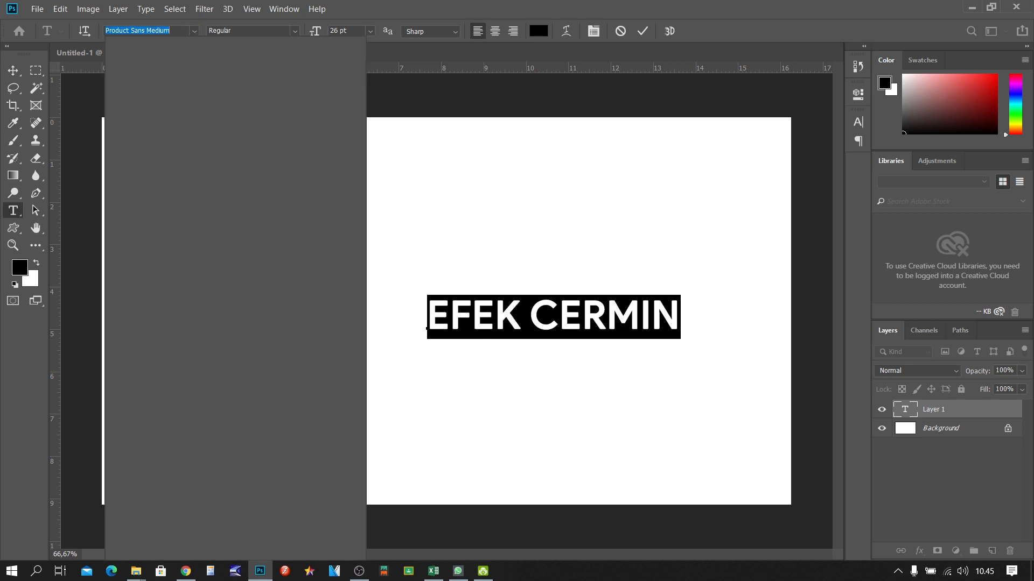
{"action": "type", "text": "ARAB"}
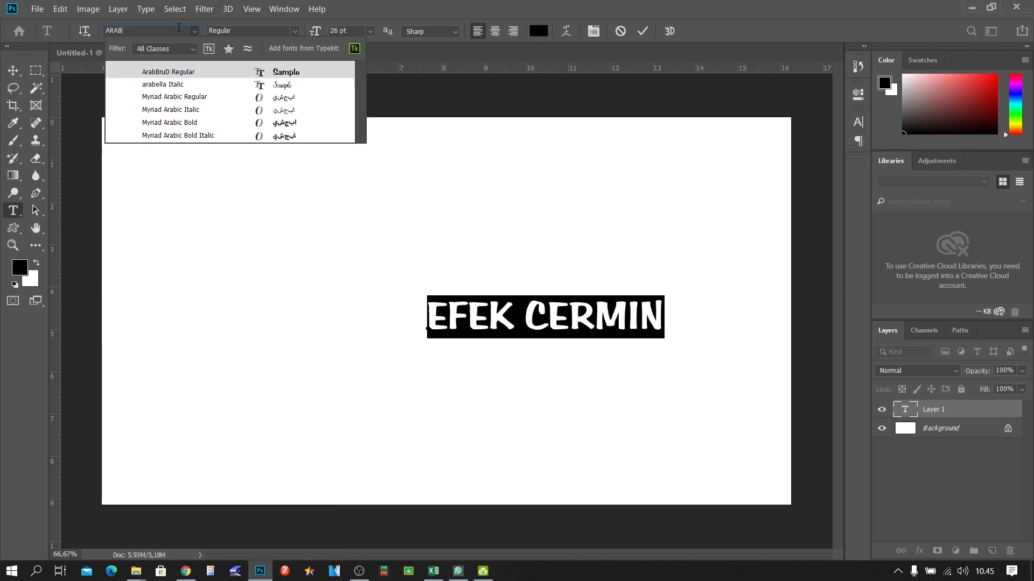
{"action": "key", "text": "Return"}
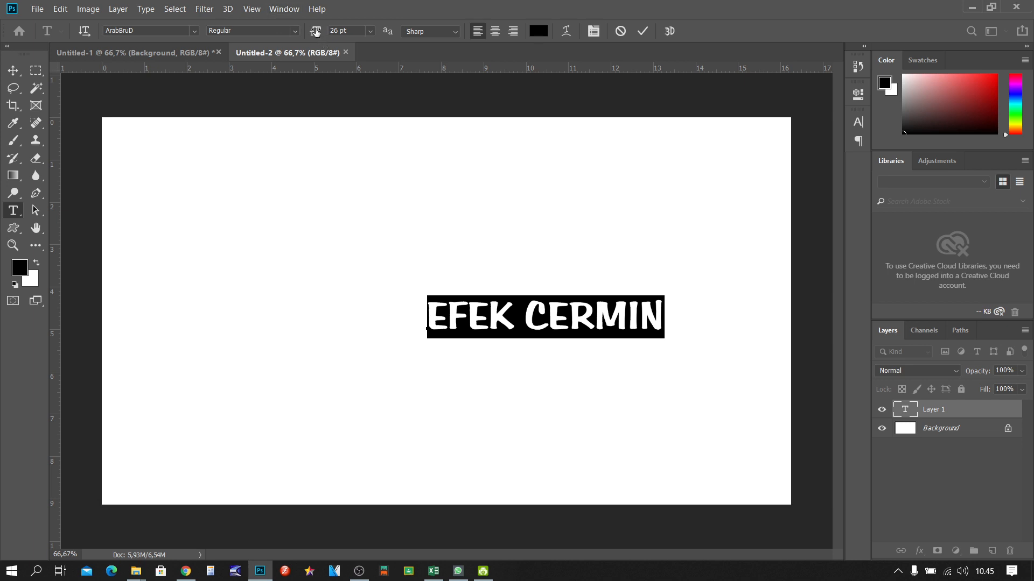
{"action": "left_click_drag", "start_coordinate": [316, 32], "coordinate": [334, 38]}
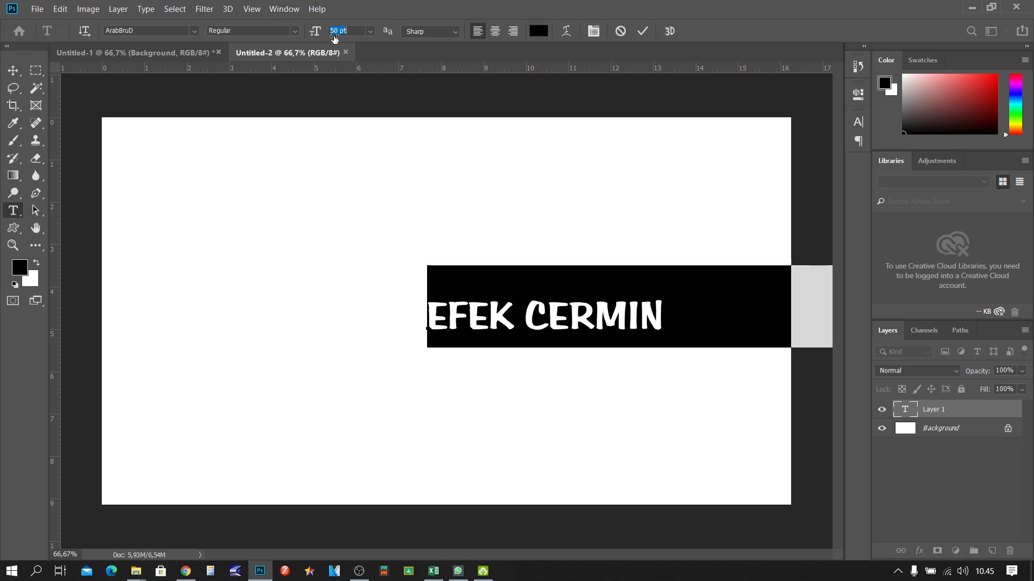
Move the EFEK CERMIN text to the horizontal centre of the canvas, about 4.7 cm below the canvas's upper edge
{"action": "left_click", "coordinate": [13, 70]}
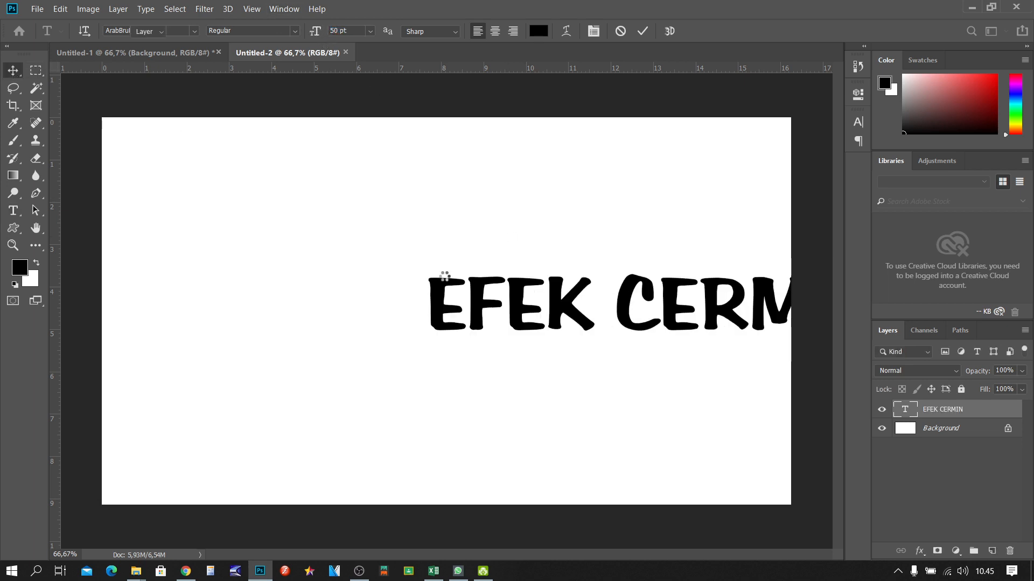
{"action": "left_click_drag", "start_coordinate": [473, 295], "coordinate": [273, 331]}
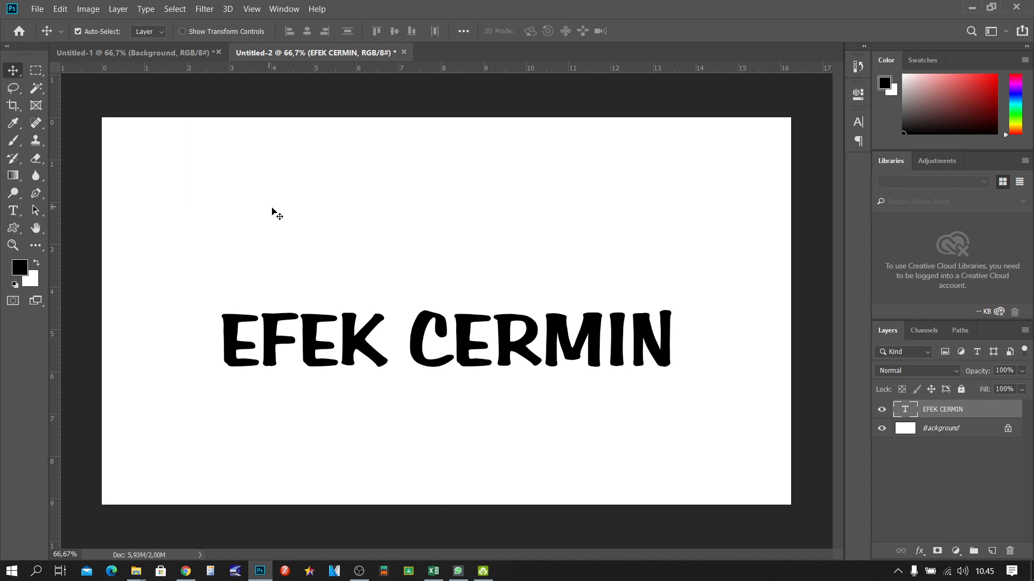
{"action": "left_click_drag", "start_coordinate": [463, 338], "coordinate": [463, 344]}
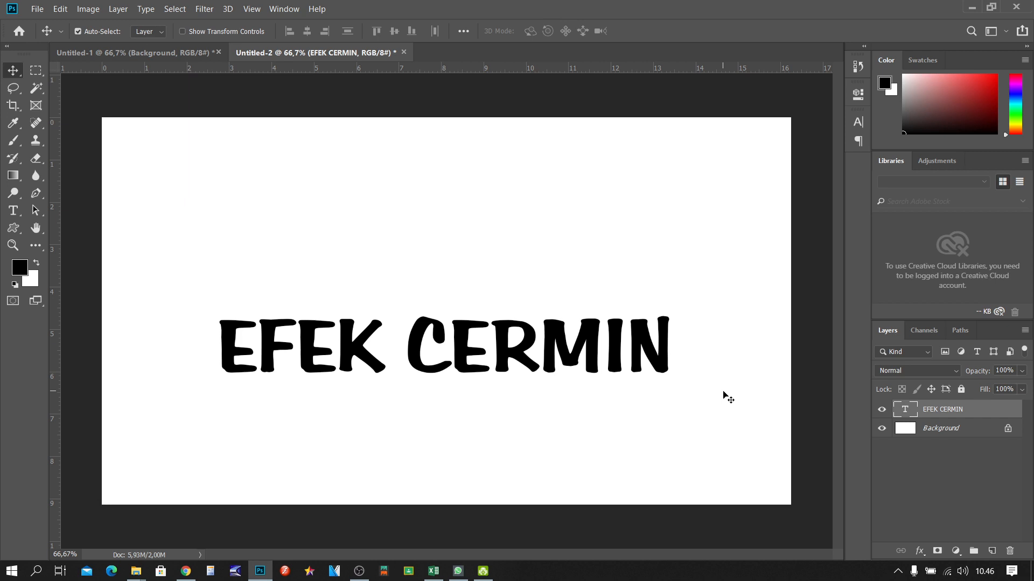
Duplicate the EFEK CERMIN text layer
{"action": "double_click", "coordinate": [983, 412]}
{"action": "key", "text": "ctrl"}
{"action": "key", "text": "ctrl+j"}
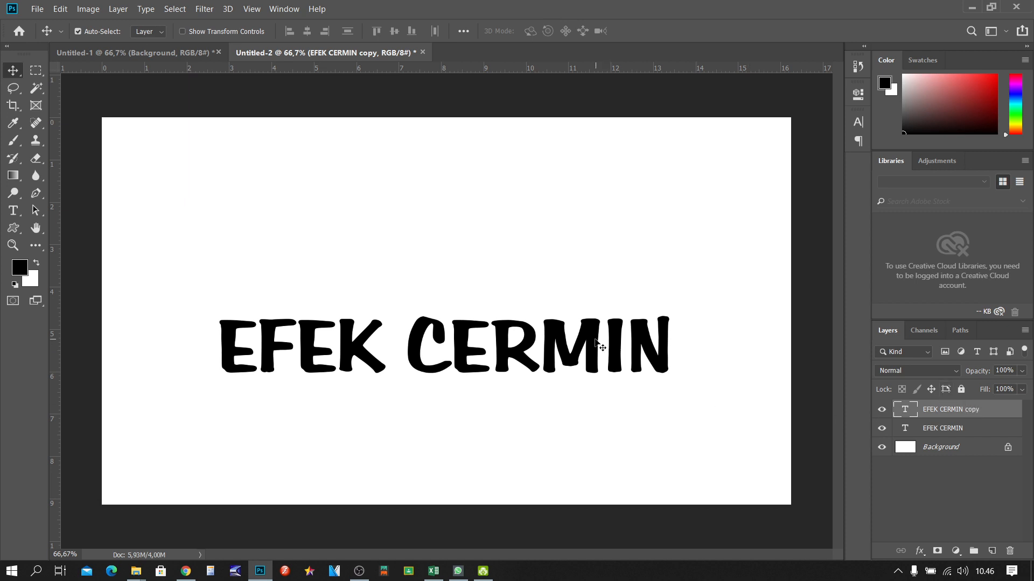
Try moving the duplicated text to about 1 cm above the original, and undo the move
{"action": "left_click_drag", "start_coordinate": [592, 347], "coordinate": [586, 223]}
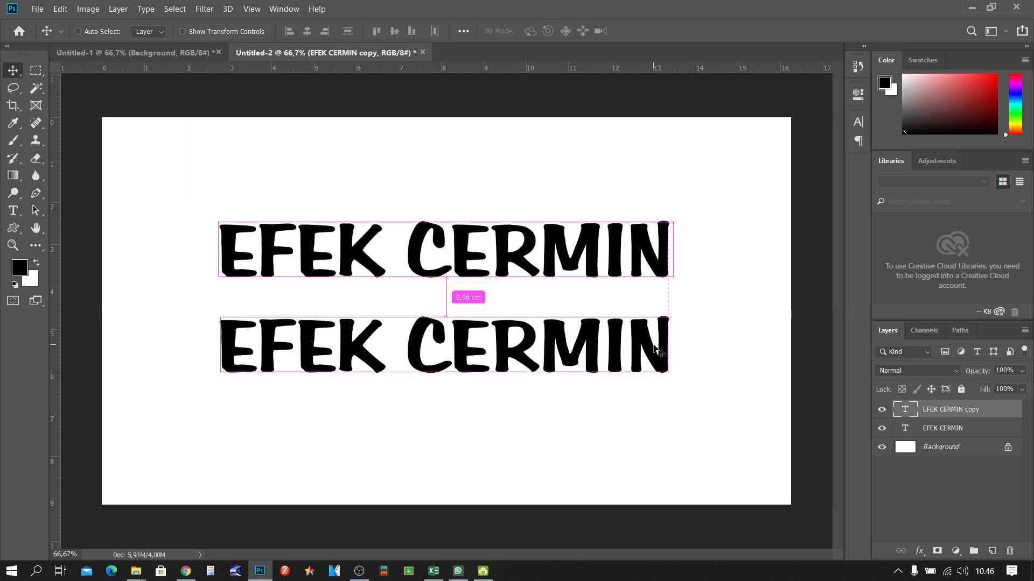
{"action": "key", "text": "ctrl+z"}
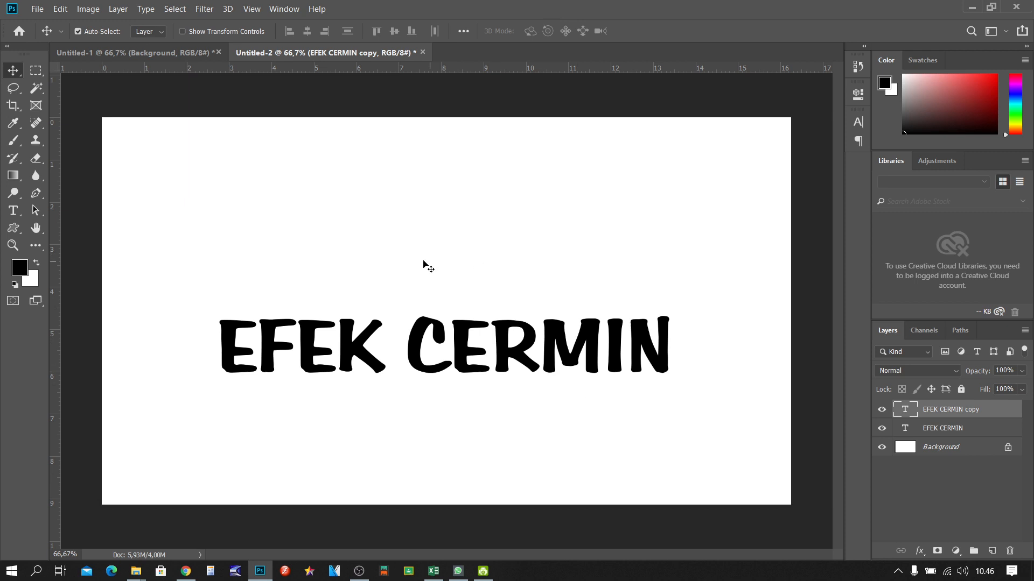
Flip the duplicated text vertically with Free Transform to about -105% height and place it directly under the original so their baselines meet
{"action": "left_click", "coordinate": [60, 10]}
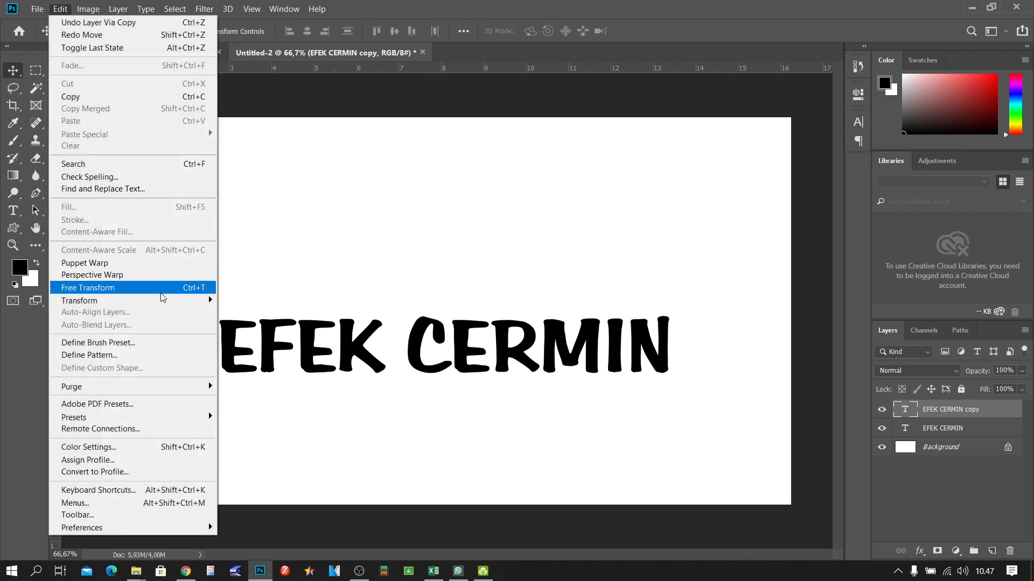
{"action": "mouse_move", "coordinate": [164, 304]}
{"action": "left_click", "coordinate": [628, 2]}
{"action": "key", "text": "ctrl"}
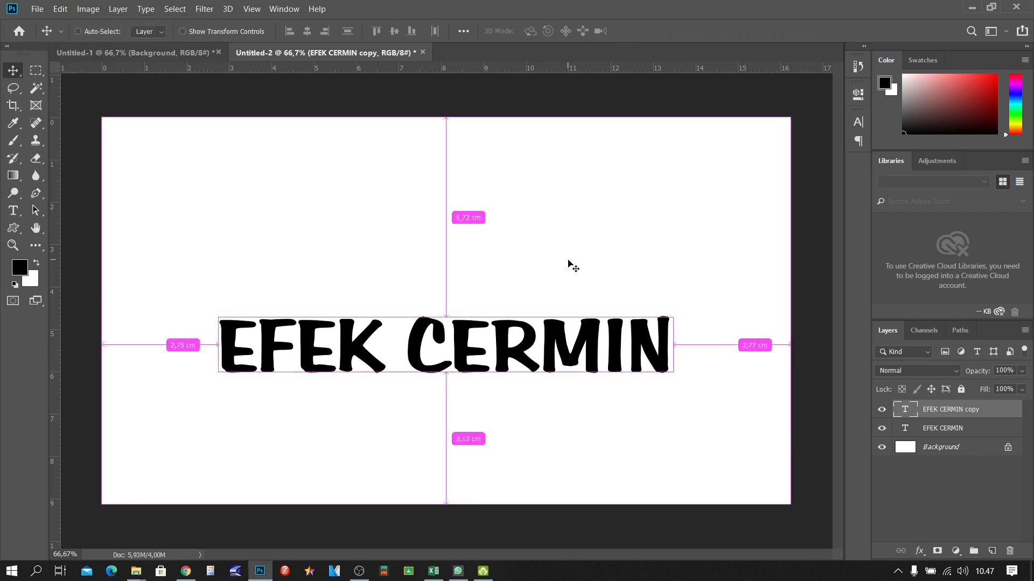
{"action": "key", "text": "ctrl+t"}
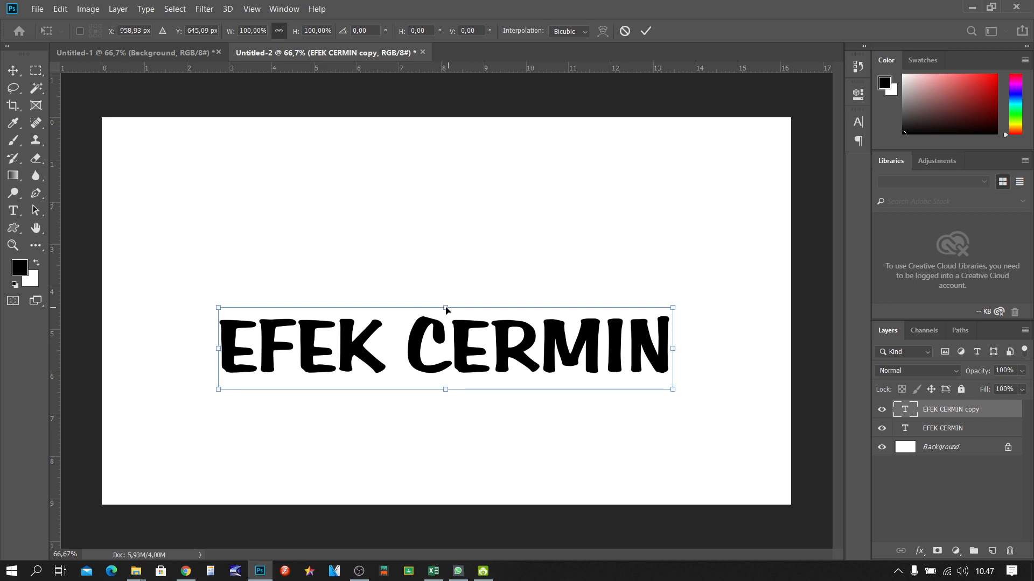
{"action": "left_click_drag", "start_coordinate": [446, 306], "coordinate": [464, 476]}
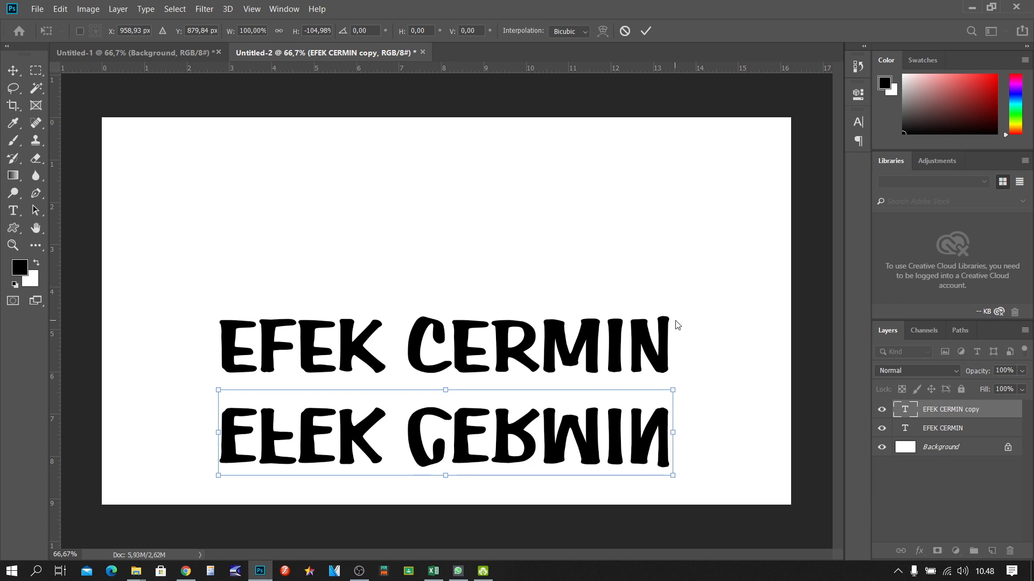
{"action": "key", "text": "Return"}
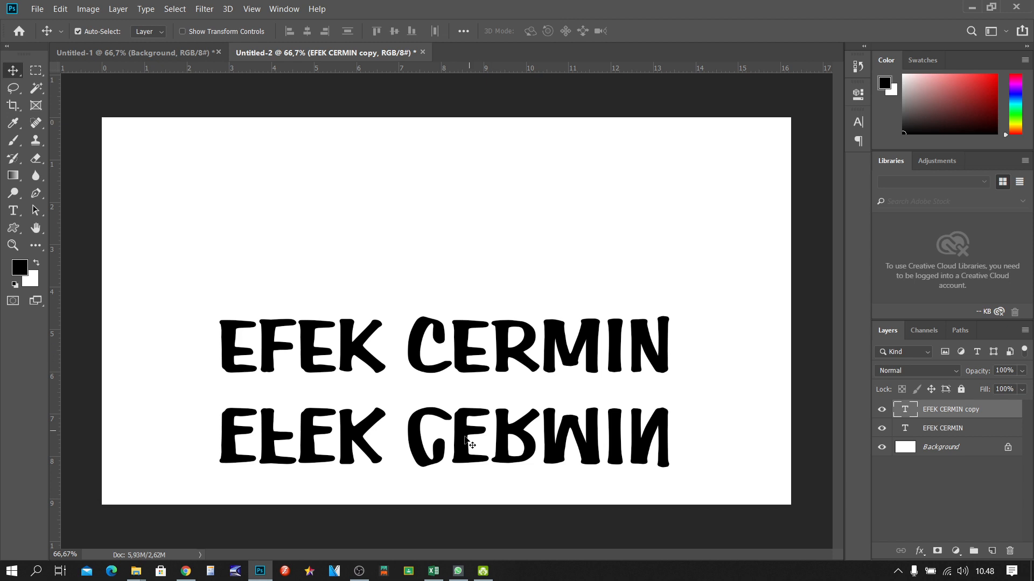
{"action": "left_click_drag", "start_coordinate": [462, 438], "coordinate": [457, 402]}
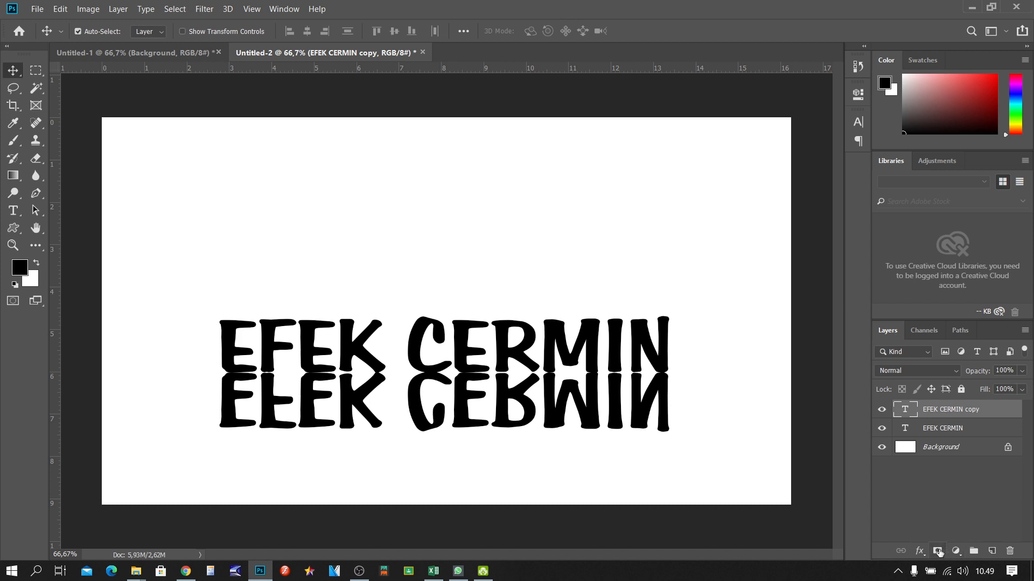
Add a layer mask to the flipped text copy and choose the Foreground to Background preset for the Gradient tool
{"action": "left_click", "coordinate": [937, 551]}
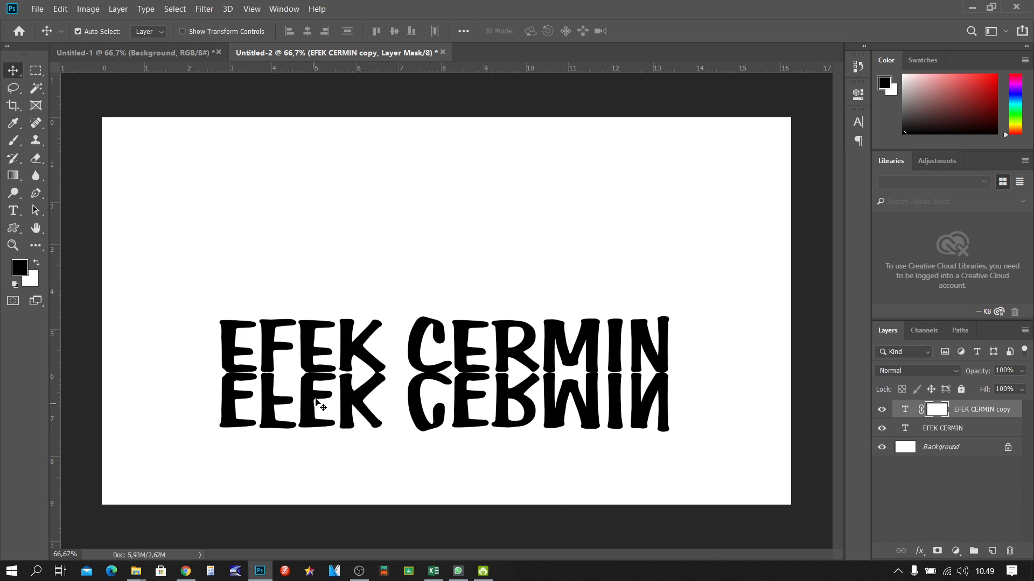
{"action": "left_click", "coordinate": [16, 180]}
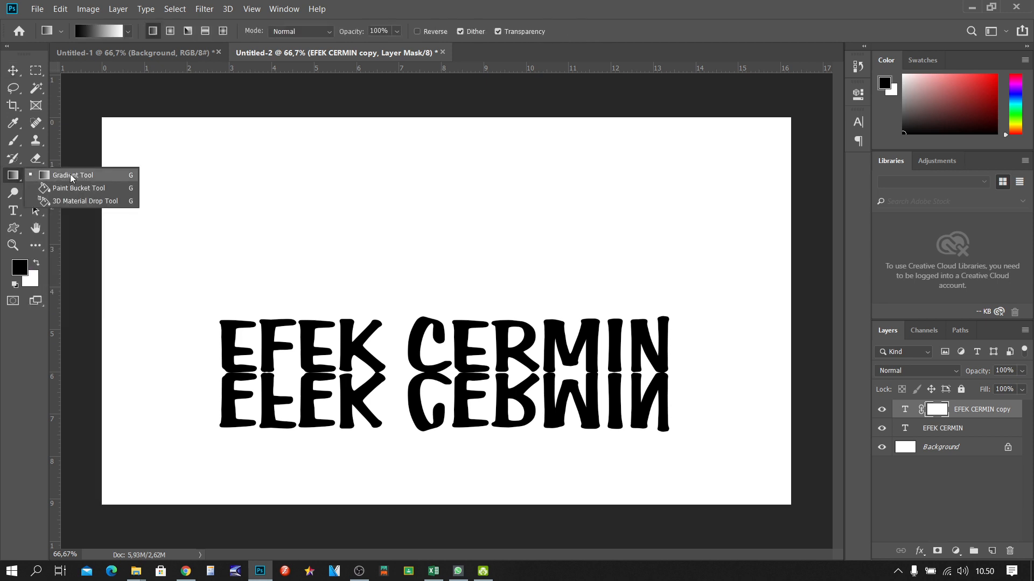
{"action": "left_click", "coordinate": [72, 176]}
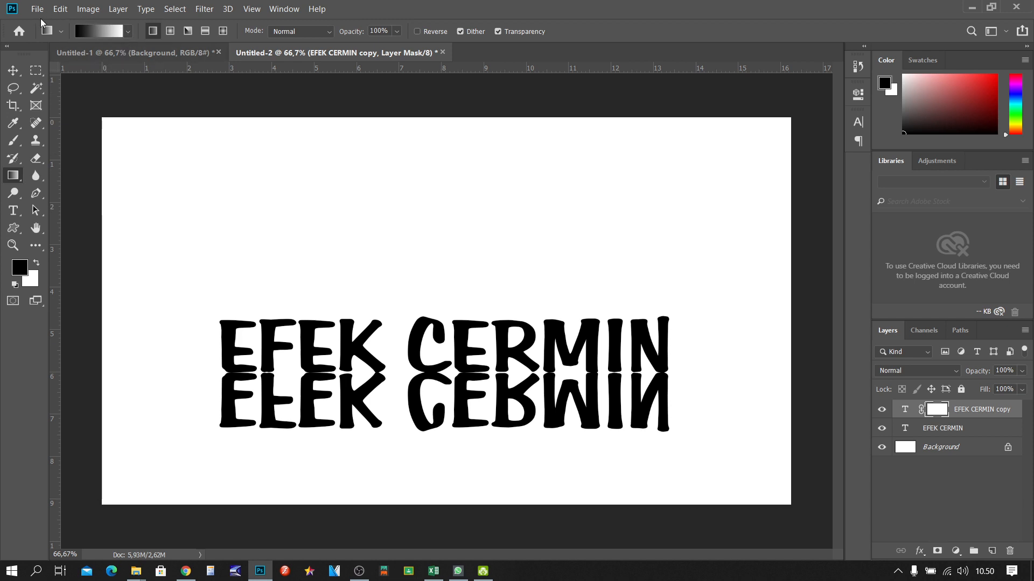
{"action": "left_click", "coordinate": [128, 32]}
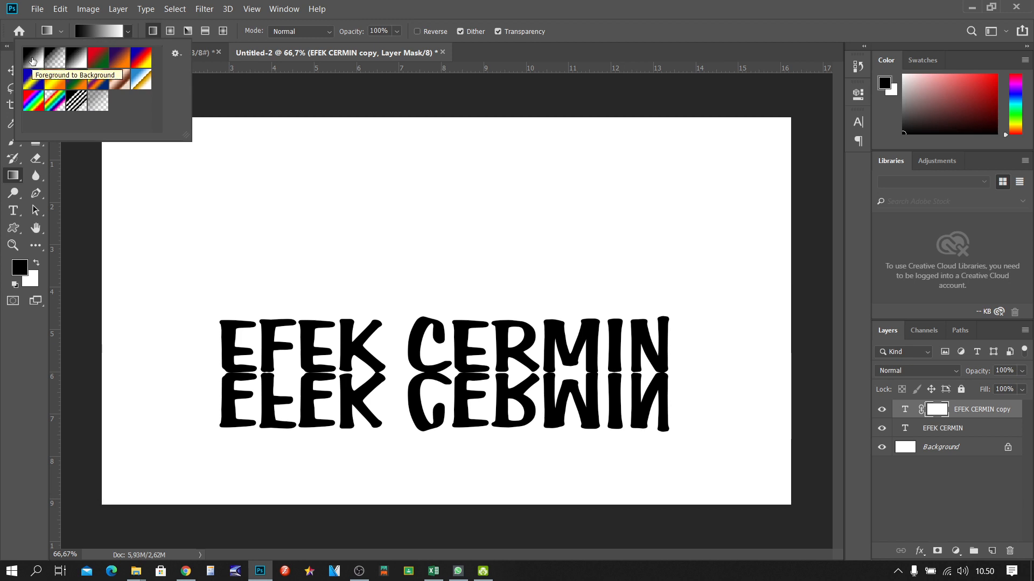
{"action": "left_click", "coordinate": [33, 62]}
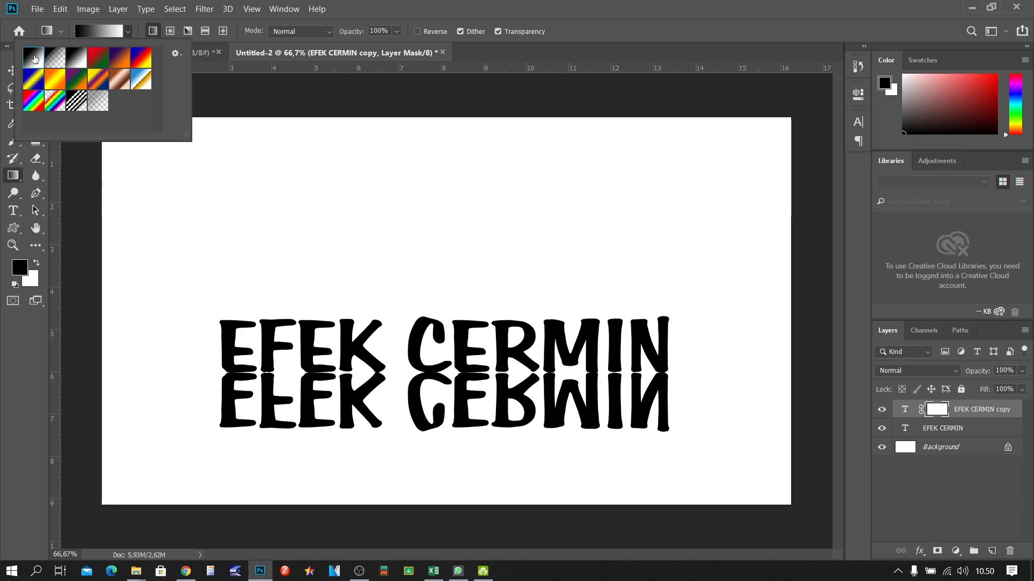
{"action": "left_click", "coordinate": [361, 5]}
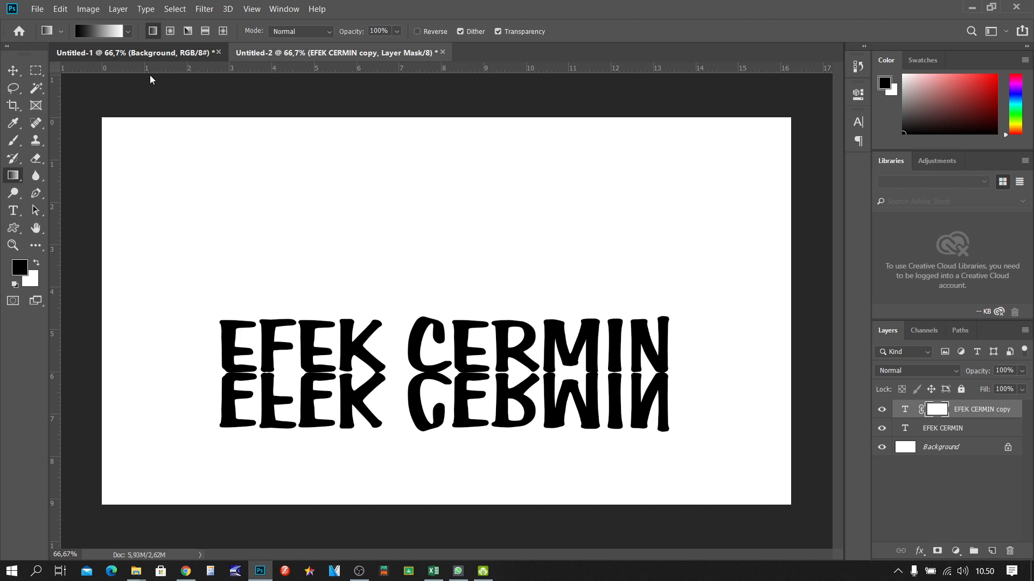
Switch to the Untitled-1 document to examine the faded reflection of the MIRROR OBJECT text
{"action": "left_click", "coordinate": [152, 53]}
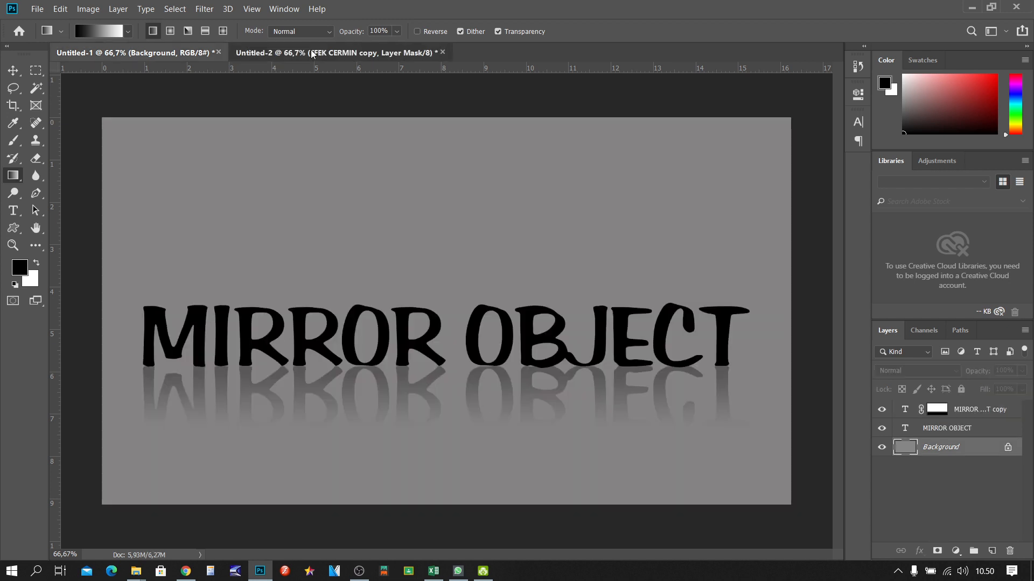
Return to the Untitled-2 document and fade the flipped text's mask with a gradient drawn from its lower edge up to the shared baseline
{"action": "left_click", "coordinate": [312, 52]}
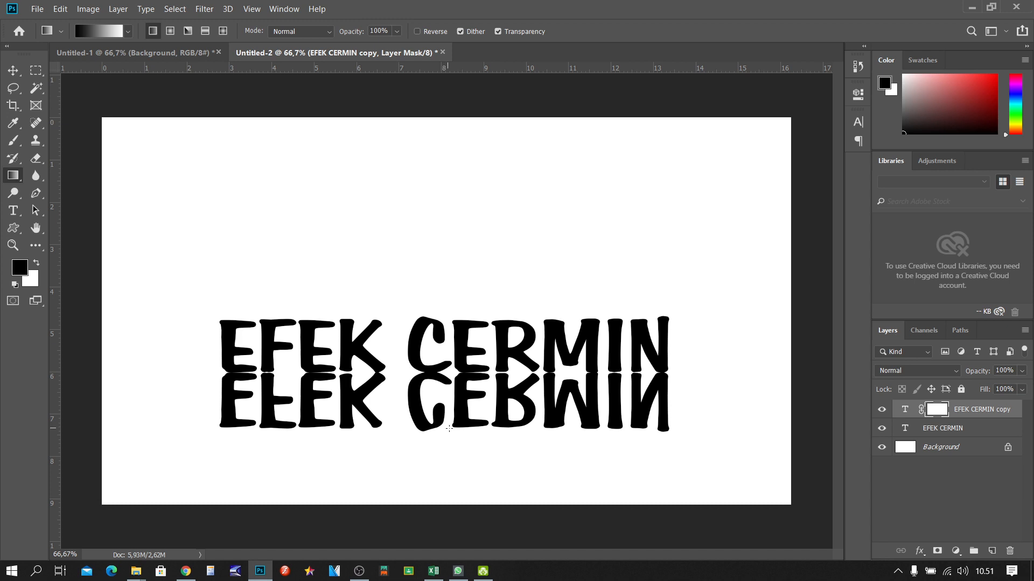
{"action": "left_click_drag", "start_coordinate": [402, 432], "coordinate": [402, 372]}
{"action": "left_click_drag", "start_coordinate": [401, 372], "coordinate": [401, 372]}
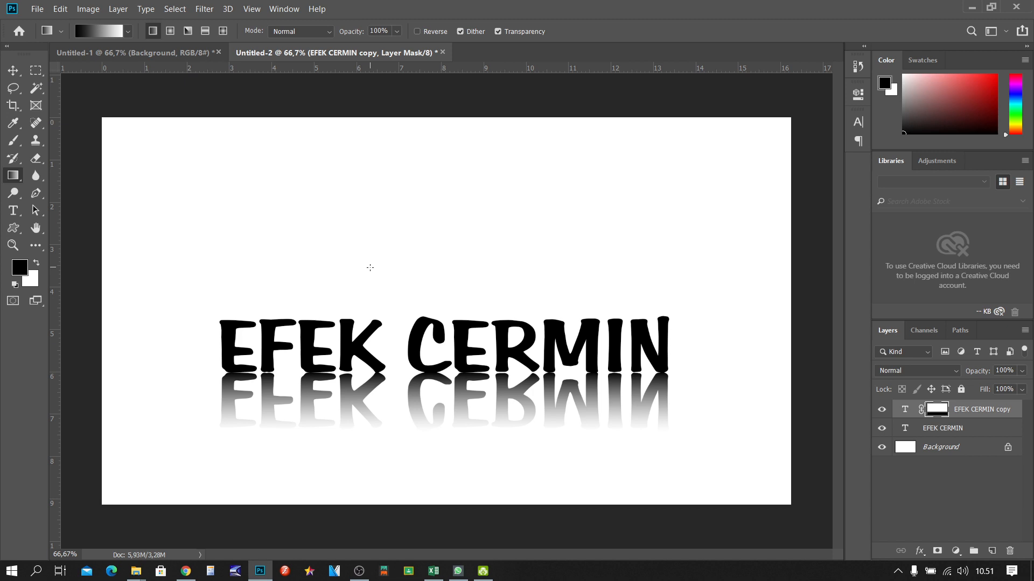
Reduce the EFEK CERMIN copy layer's opacity to 50% and make its text content active instead of the mask
{"action": "left_click", "coordinate": [1022, 372]}
{"action": "left_click_drag", "start_coordinate": [1025, 387], "coordinate": [981, 385]}
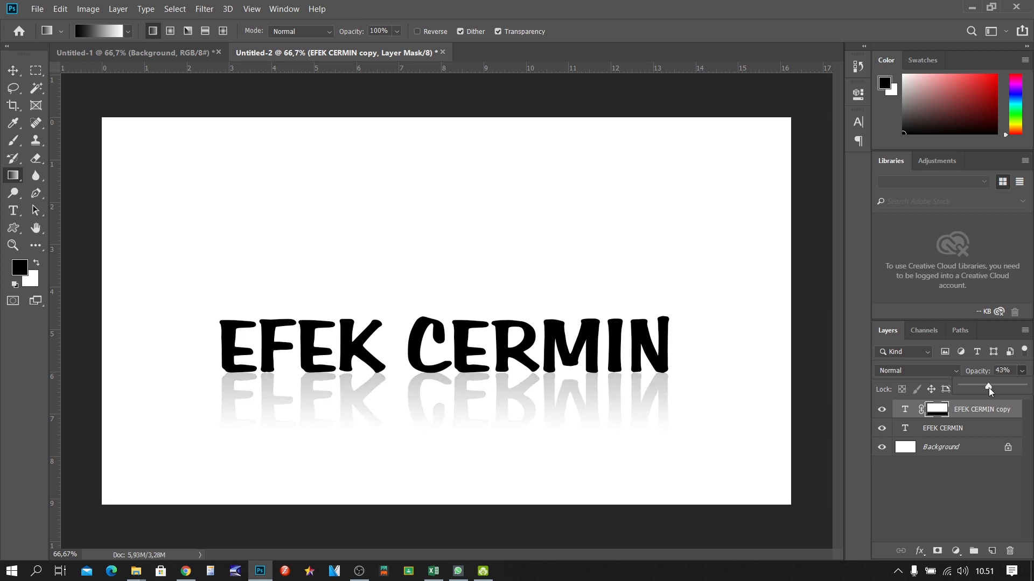
{"action": "left_click_drag", "start_coordinate": [991, 388], "coordinate": [992, 389]}
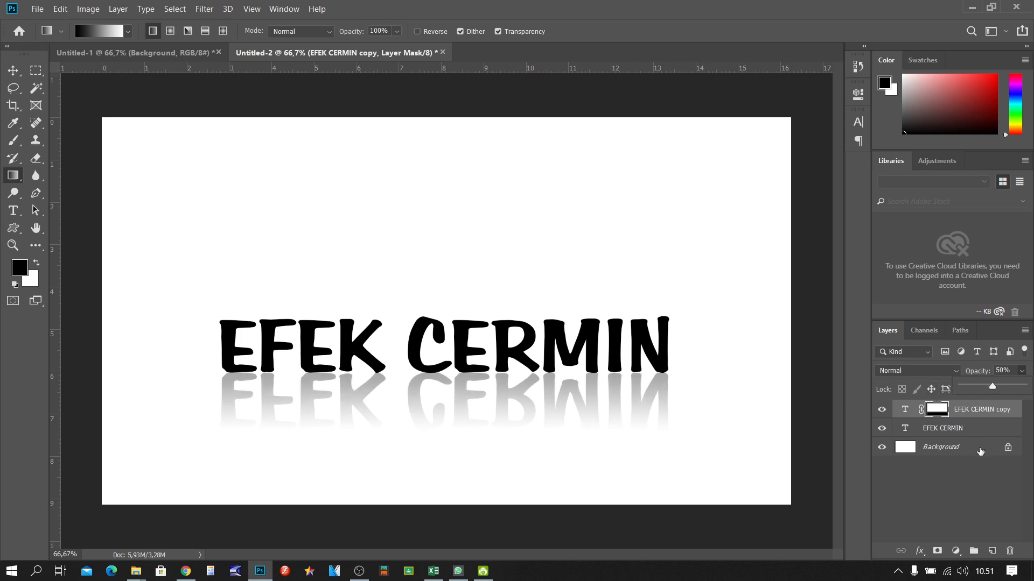
{"action": "left_click", "coordinate": [1014, 408]}
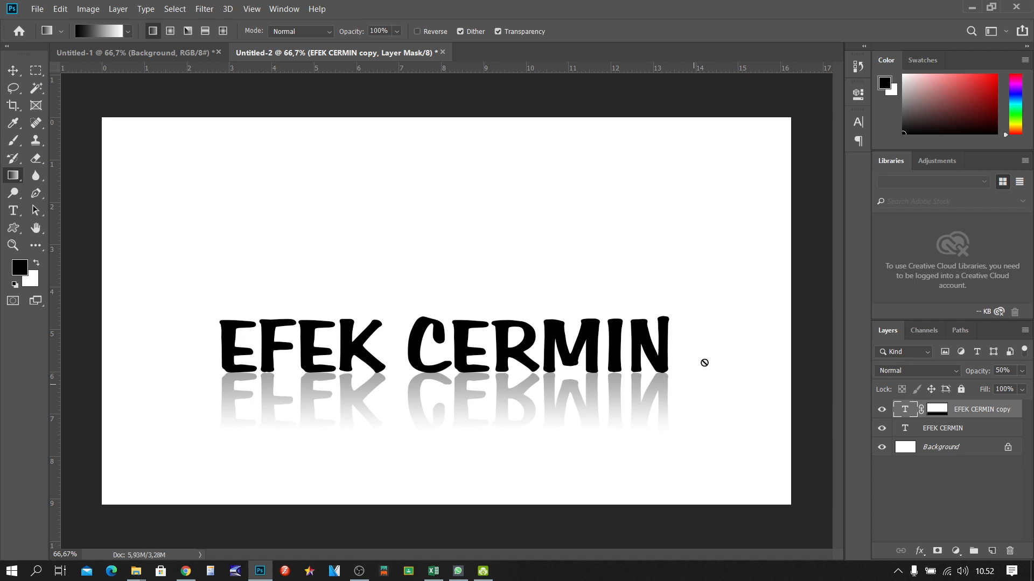
{"action": "key", "text": "ctrl+2"}
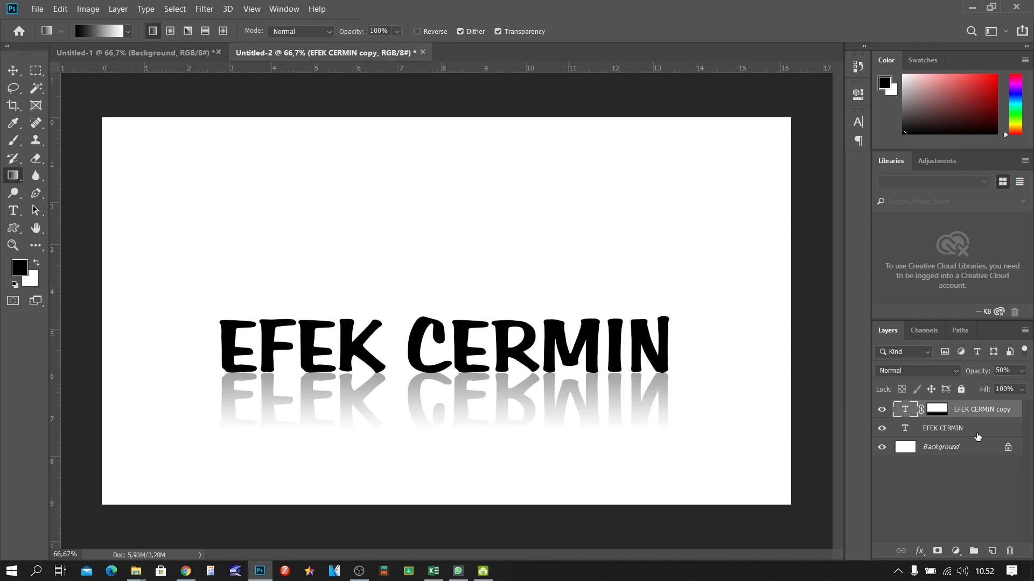
Fill the Background layer with grey 9b9999 as the foreground color
{"action": "left_click", "coordinate": [987, 452]}
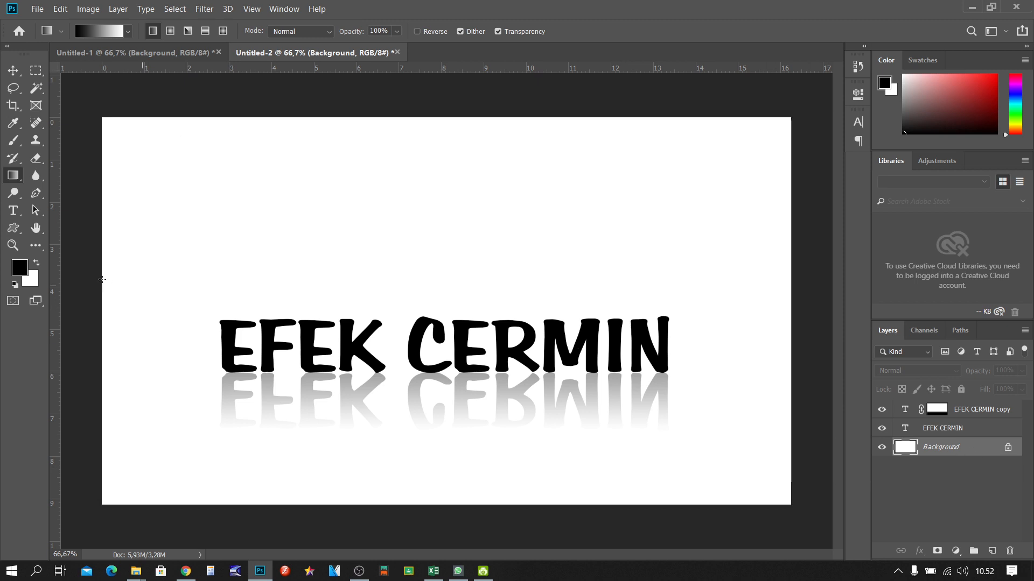
{"action": "left_click", "coordinate": [19, 267]}
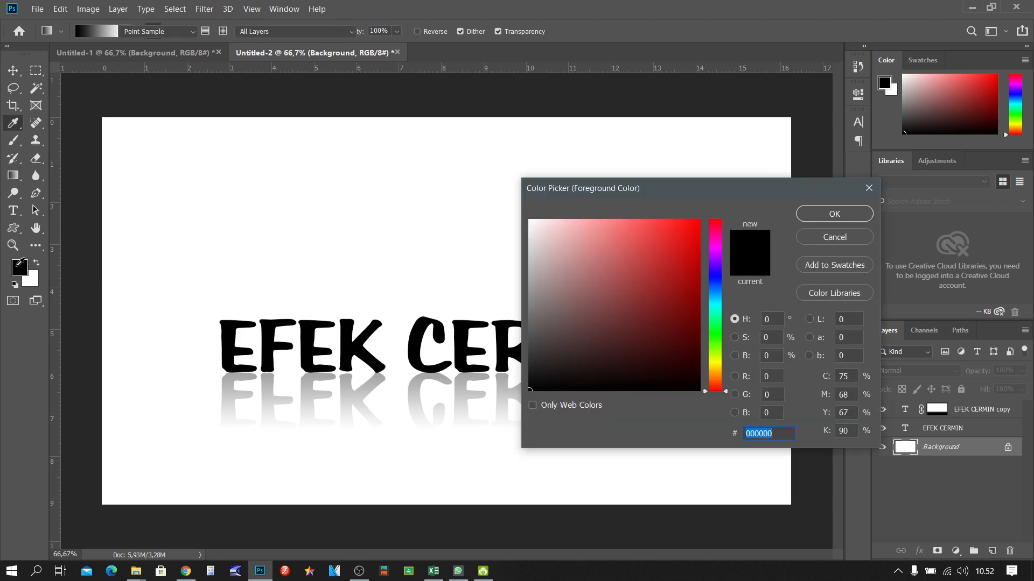
{"action": "left_click", "coordinate": [531, 265]}
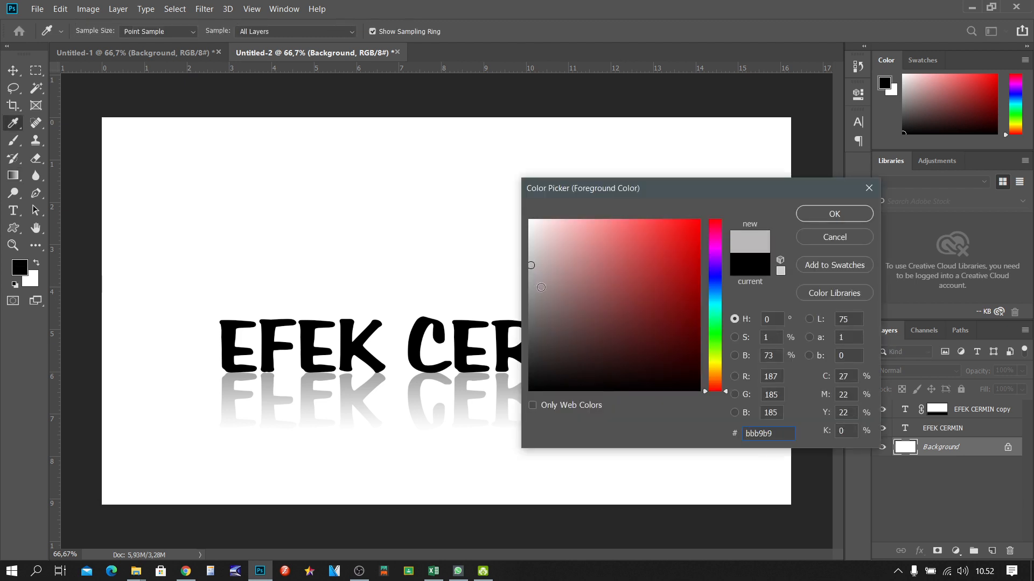
{"action": "left_click", "coordinate": [531, 287]}
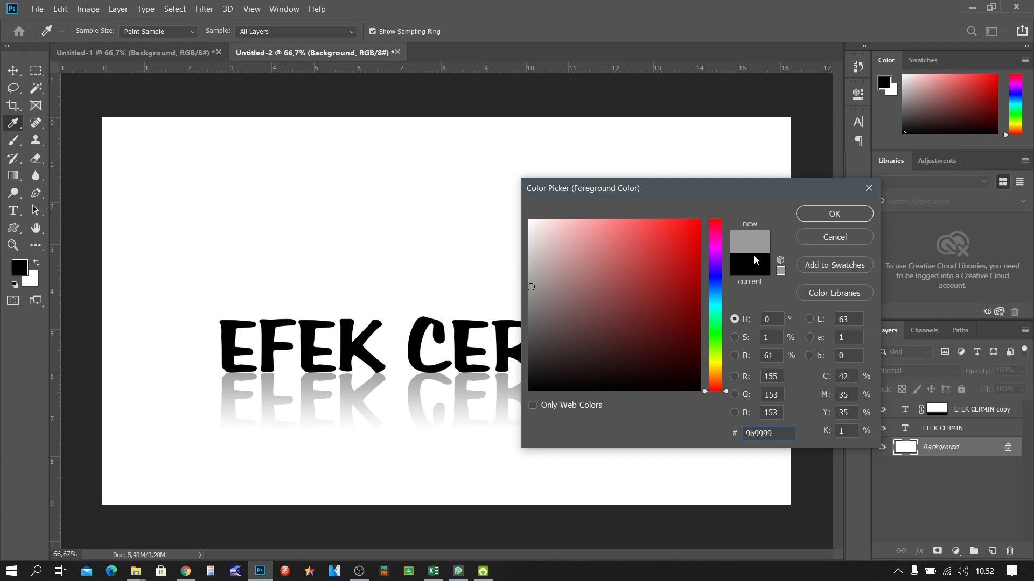
{"action": "left_click", "coordinate": [818, 215]}
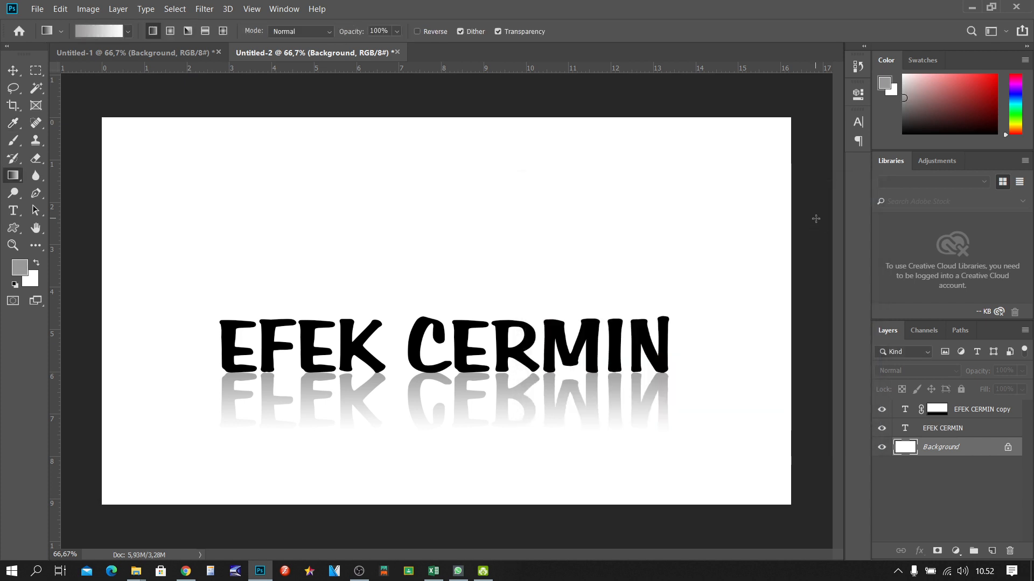
{"action": "key", "text": "alt+BackSpace"}
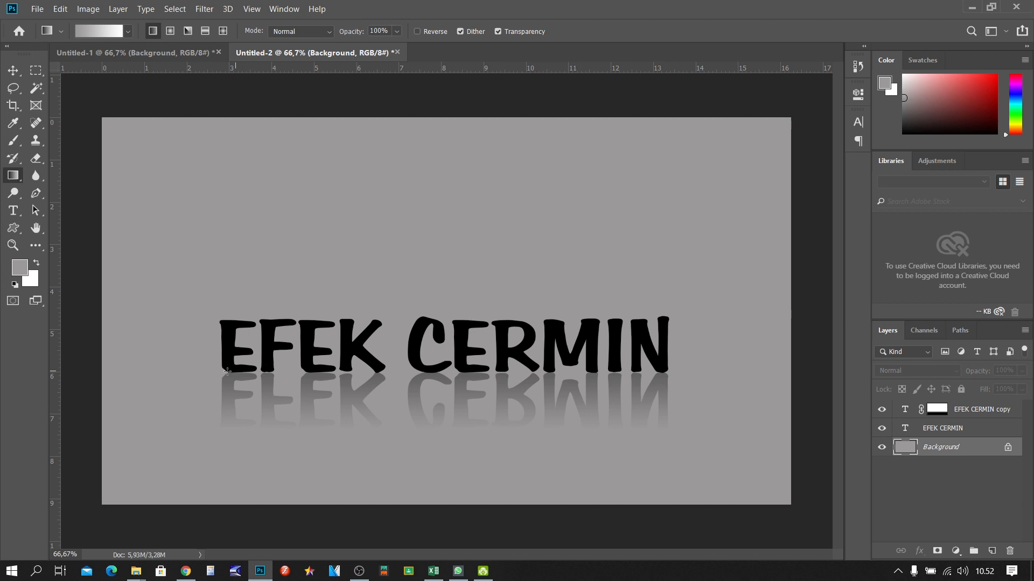
Switch to File Explorer and place the 1 Alibaba X IPS 1 Logo image from the GCR-Daring folder into the Untitled-2 document
{"action": "mouse_move", "coordinate": [139, 575]}
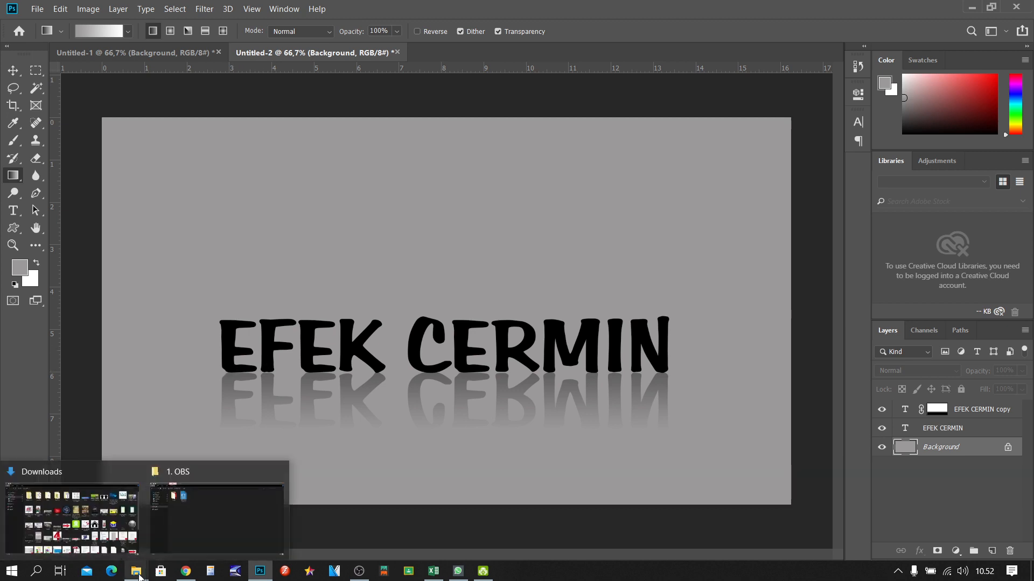
{"action": "left_click", "coordinate": [204, 539]}
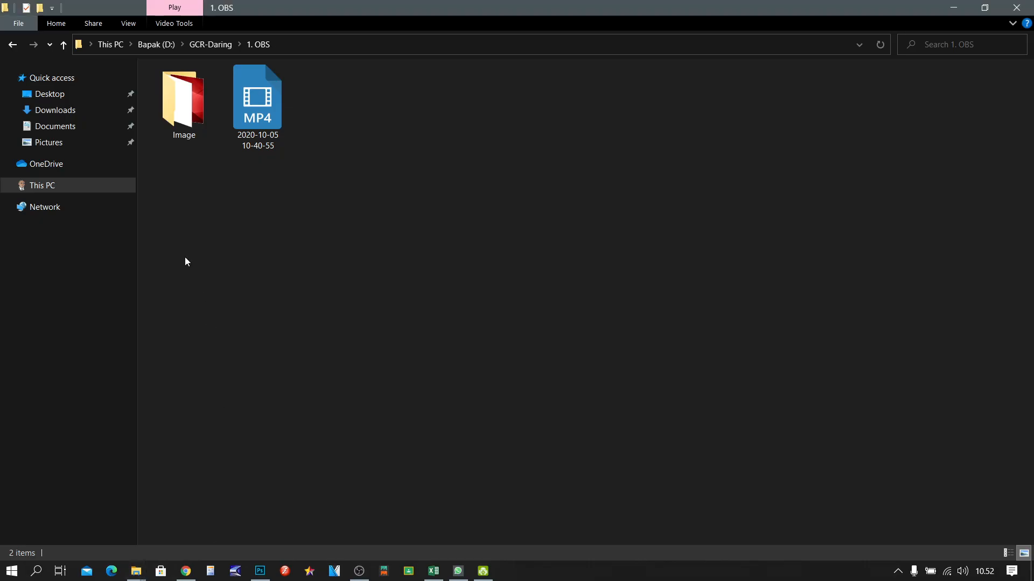
{"action": "left_click", "coordinate": [64, 45]}
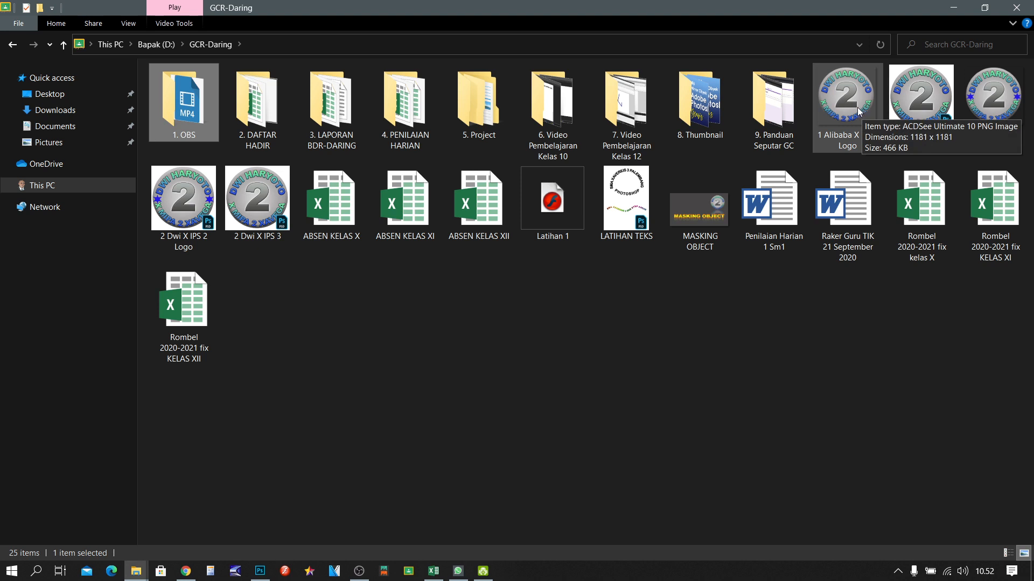
{"action": "left_click_drag", "start_coordinate": [858, 112], "coordinate": [494, 225]}
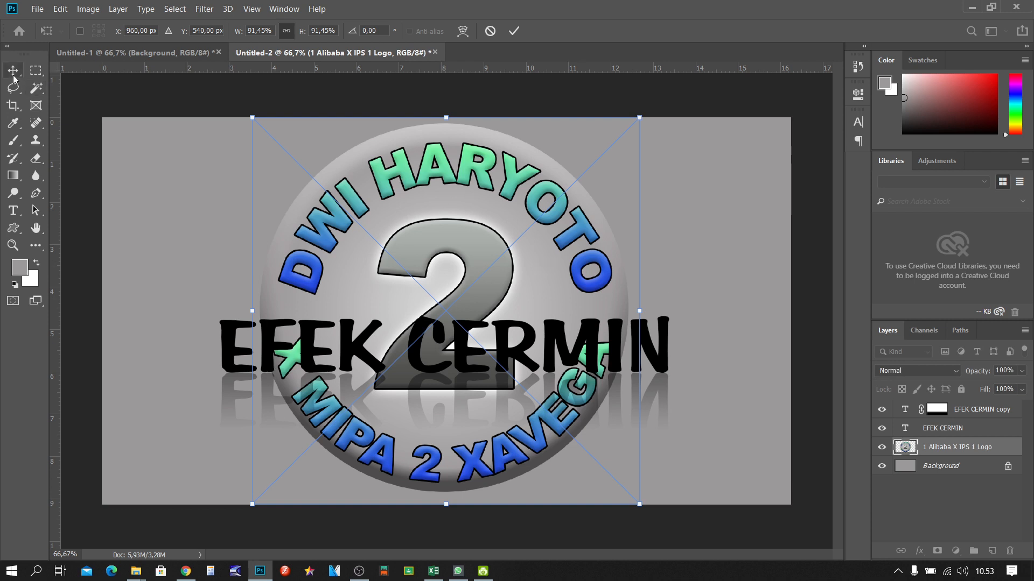
{"action": "key", "text": "Return"}
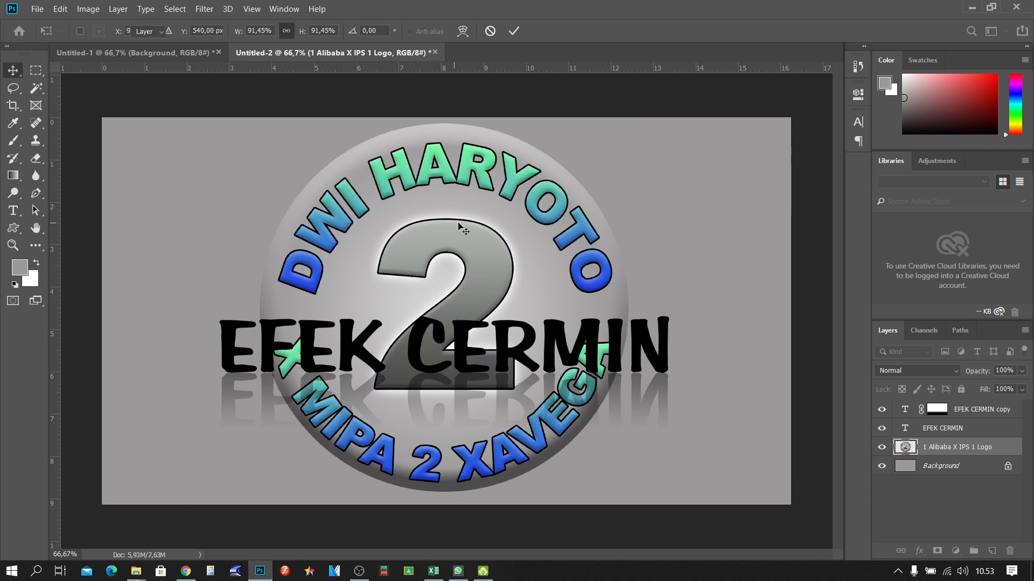
Scale the placed logo to about 42% and move it to the upper-right area of the canvas, above the text
{"action": "key", "text": "ctrl+t"}
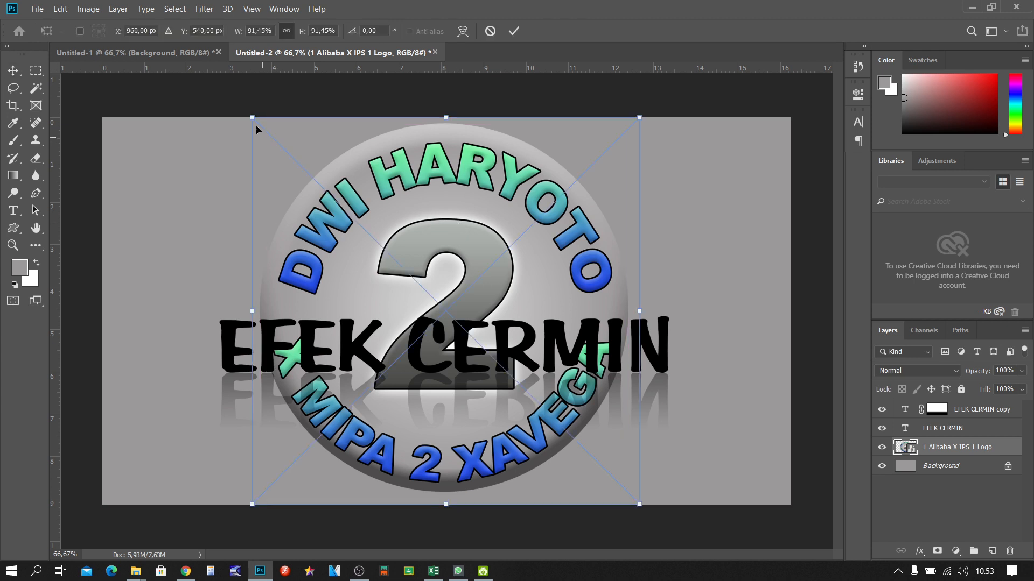
{"action": "left_click_drag", "start_coordinate": [253, 118], "coordinate": [347, 230]}
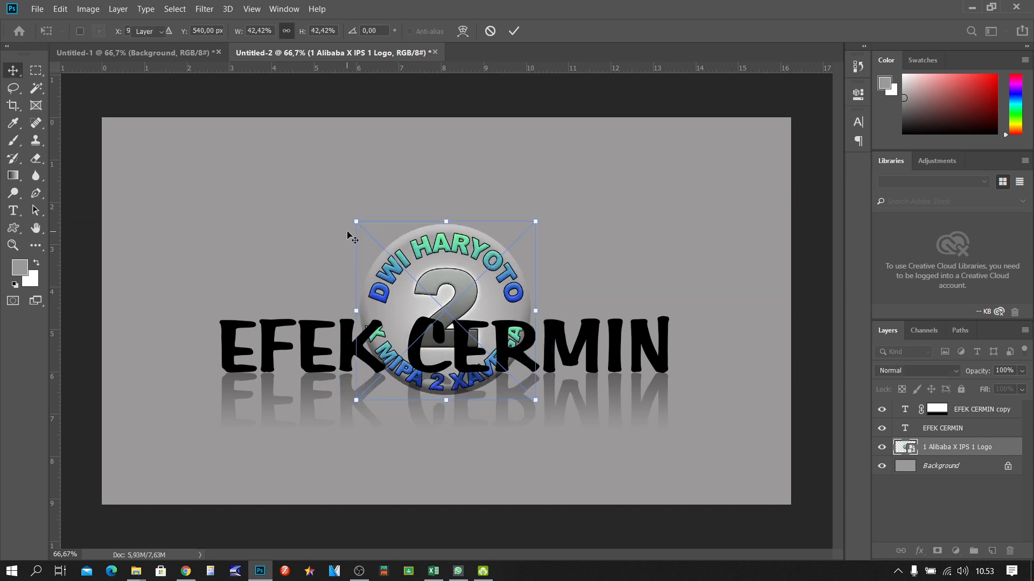
{"action": "key", "text": "Return"}
{"action": "left_click_drag", "start_coordinate": [439, 227], "coordinate": [639, 162]}
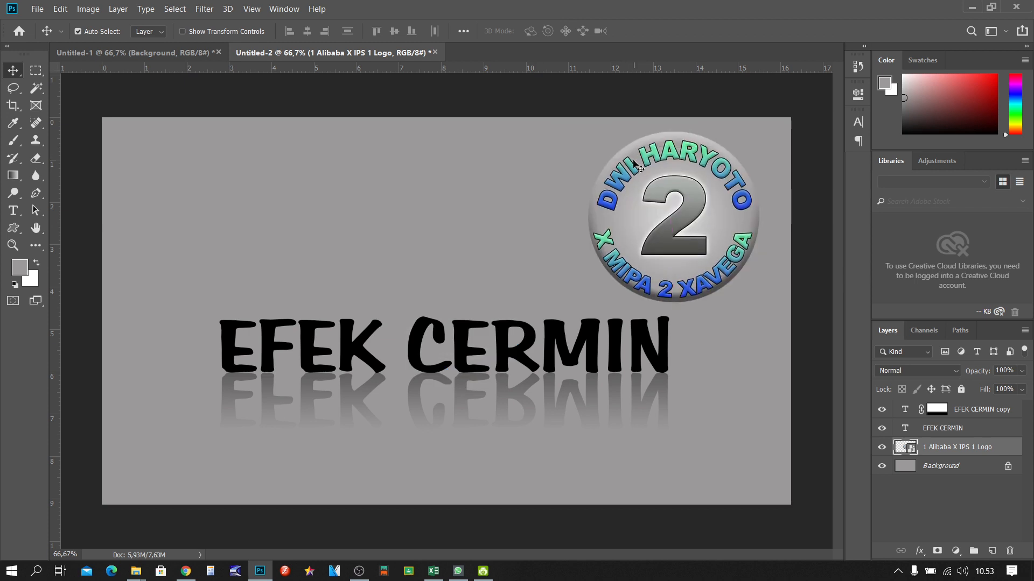
Scale the logo down further to about 32.6% and shift it slightly closer to the canvas's upper-right corner
{"action": "key", "text": "ctrl+t"}
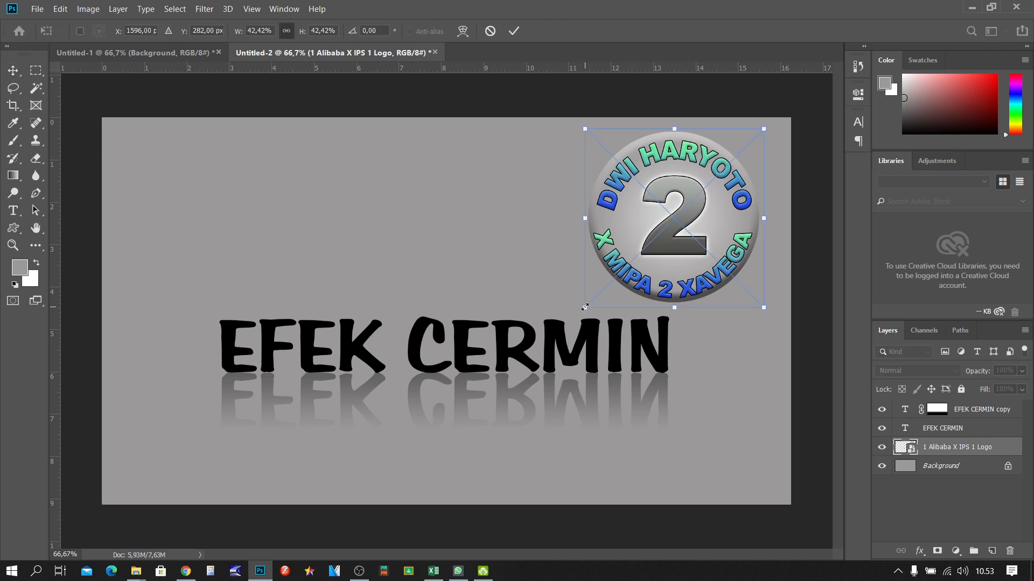
{"action": "left_click_drag", "start_coordinate": [586, 302], "coordinate": [609, 290]}
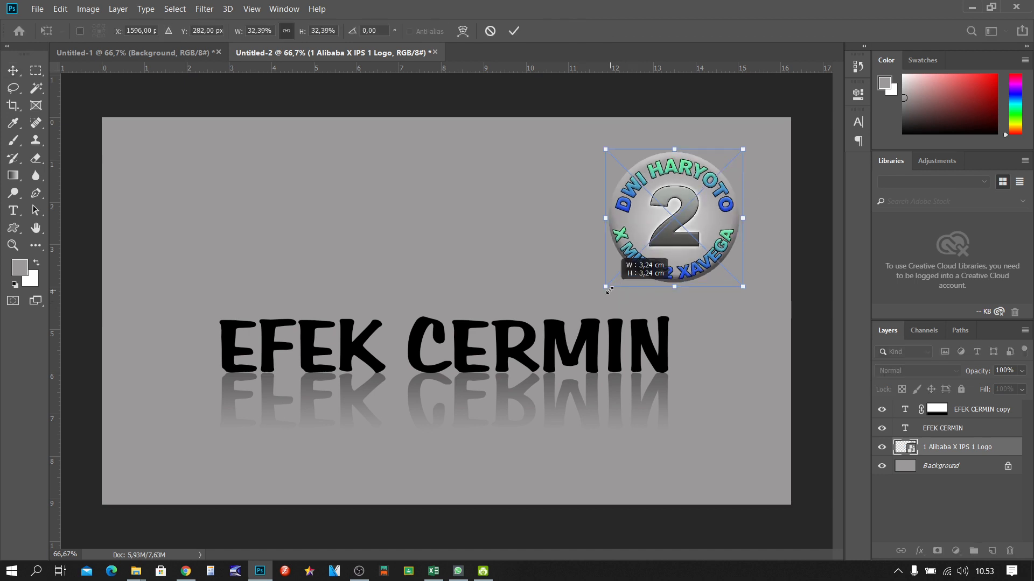
{"action": "key", "text": "Return"}
{"action": "left_click_drag", "start_coordinate": [675, 227], "coordinate": [691, 210]}
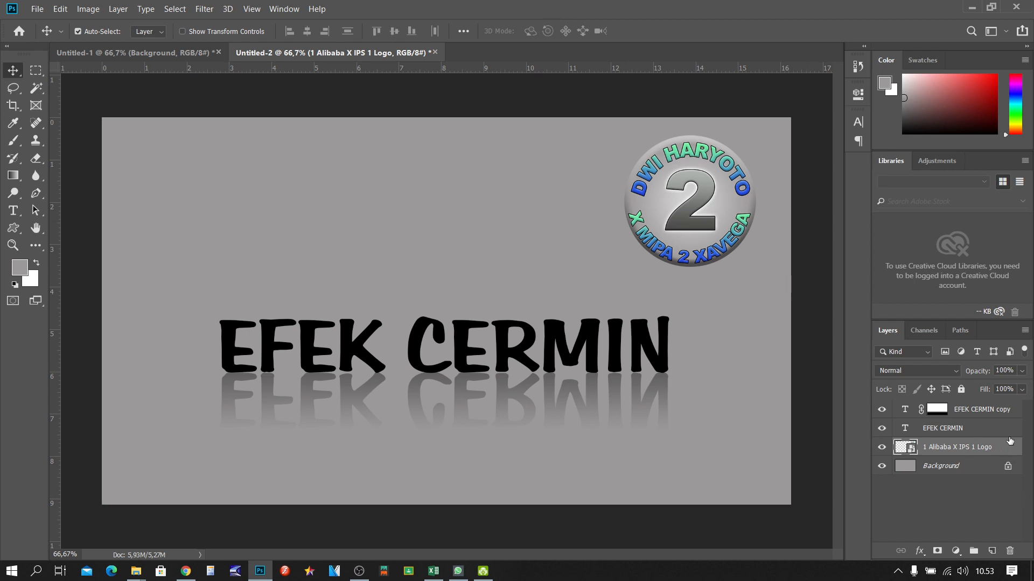
Duplicate the logo layer, try moving the copy to the left of the original, and undo the move
{"action": "key", "text": "ctrl"}
{"action": "key", "text": "ctrl+j"}
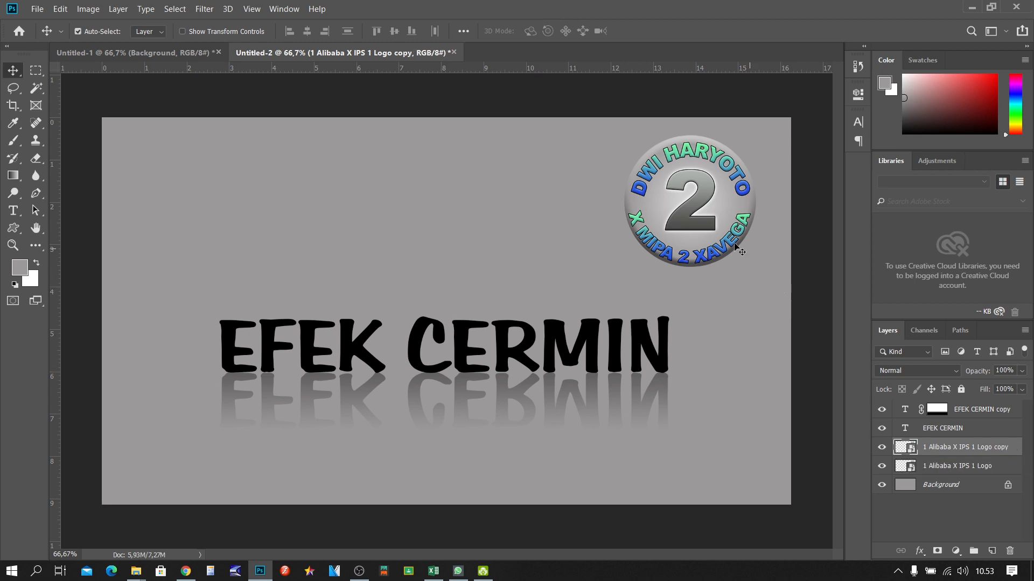
{"action": "left_click_drag", "start_coordinate": [705, 236], "coordinate": [536, 224]}
{"action": "key", "text": "ctrl"}
{"action": "key", "text": "ctrl+z"}
Flip the logo copy vertically with Free Transform to about -32% height and place it directly beneath the original so their edges meet
{"action": "key", "text": "ctrl"}
{"action": "key", "text": "ctrl+t"}
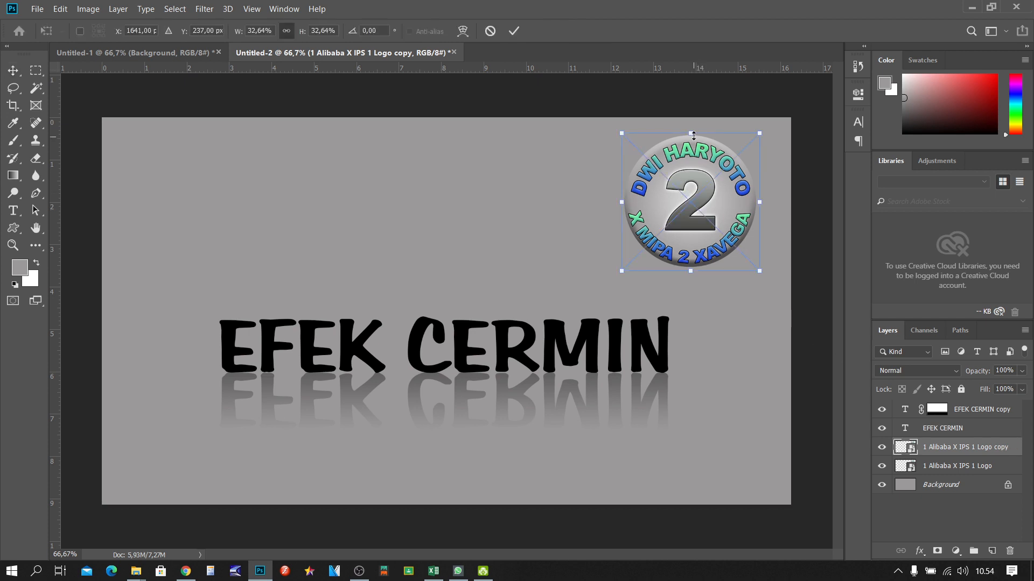
{"action": "left_click_drag", "start_coordinate": [693, 135], "coordinate": [701, 417]}
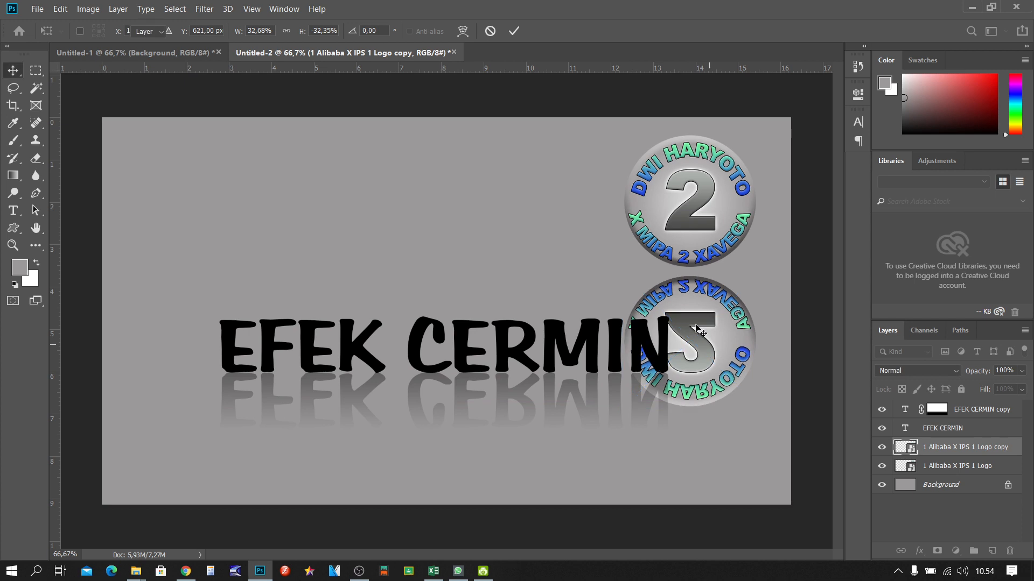
{"action": "key", "text": "Return"}
{"action": "left_click_drag", "start_coordinate": [698, 330], "coordinate": [698, 288]}
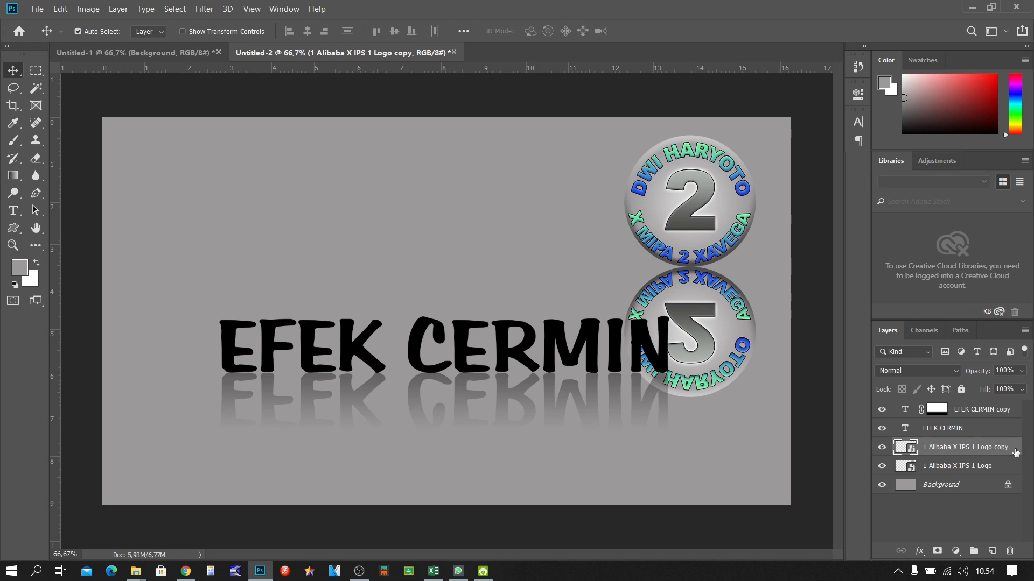
Add a layer mask to the flipped logo copy and fade its lower half with a linear Foreground to Background gradient drawn upward
{"action": "left_click", "coordinate": [938, 552]}
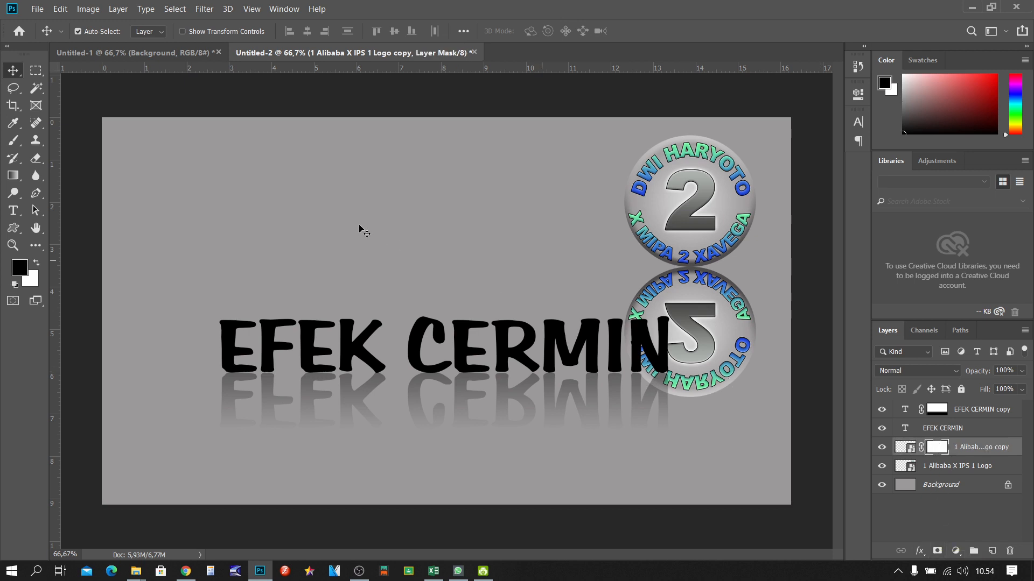
{"action": "left_click", "coordinate": [15, 178]}
{"action": "left_click", "coordinate": [58, 170]}
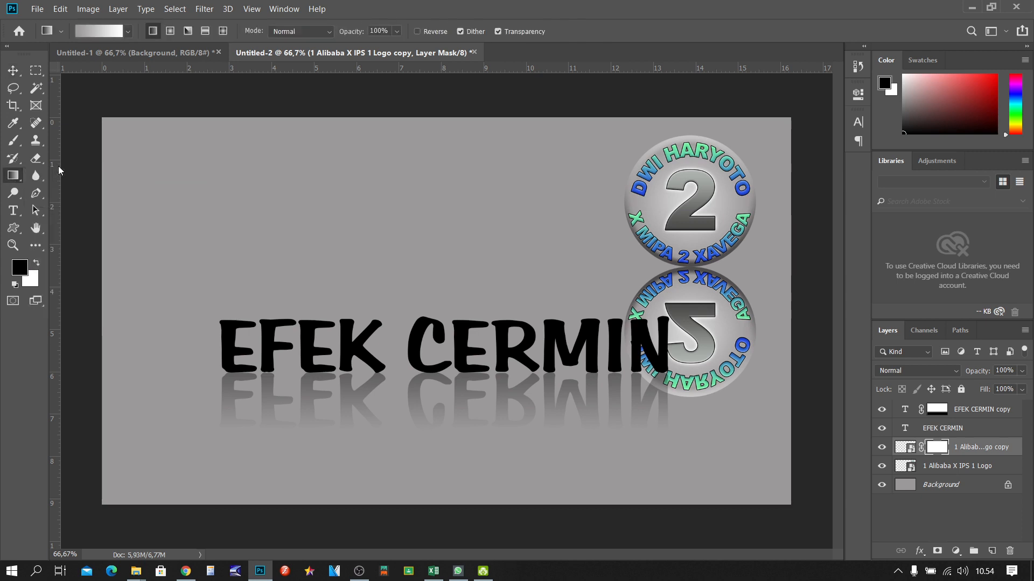
{"action": "left_click", "coordinate": [127, 33]}
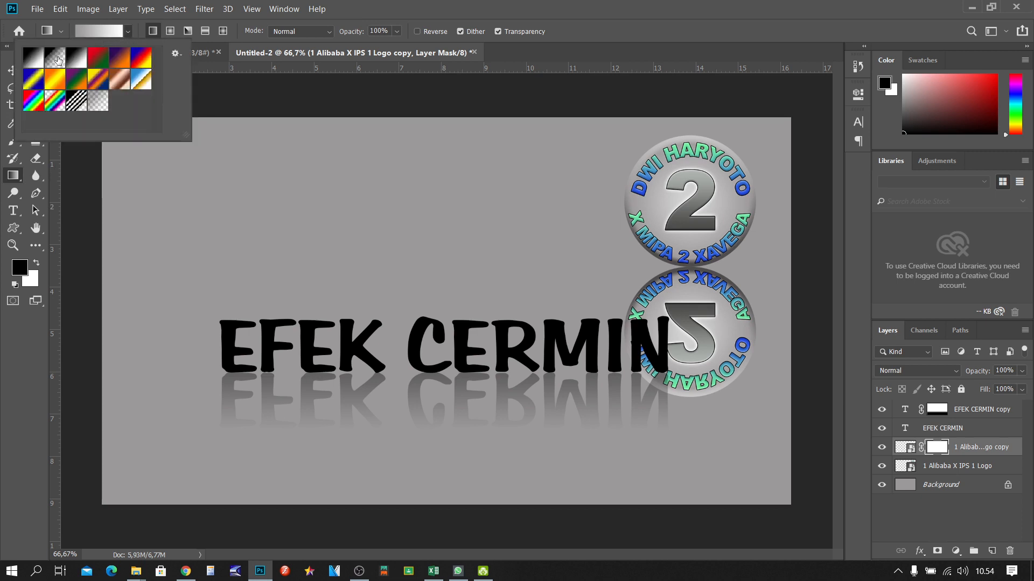
{"action": "left_click", "coordinate": [37, 63]}
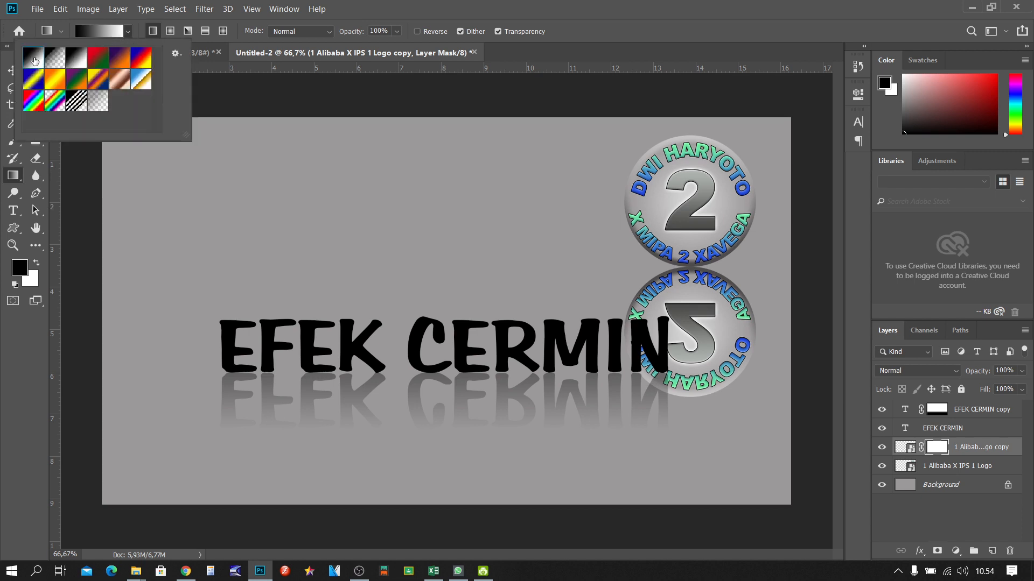
{"action": "left_click", "coordinate": [154, 32]}
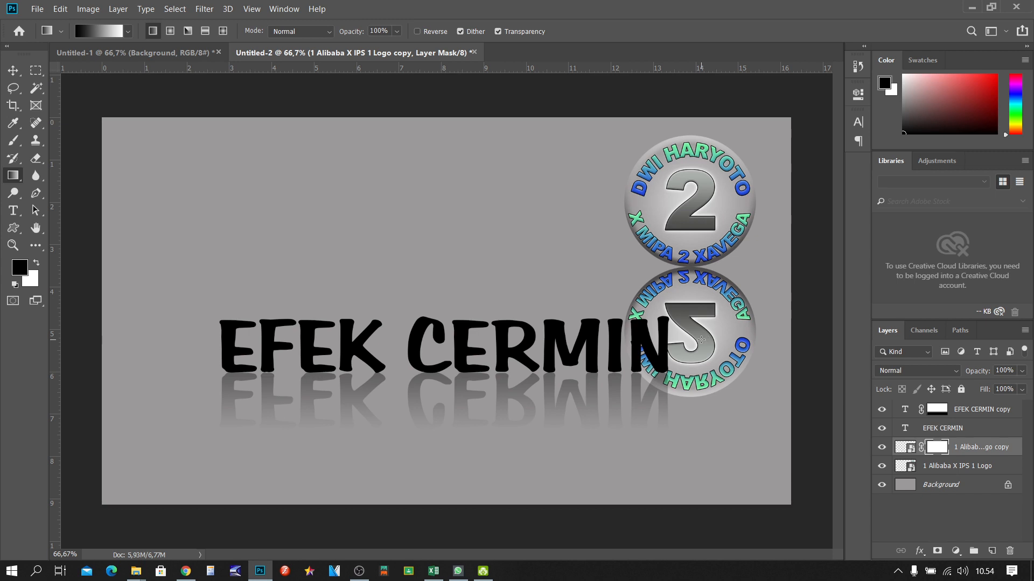
{"action": "left_click_drag", "start_coordinate": [701, 339], "coordinate": [695, 275]}
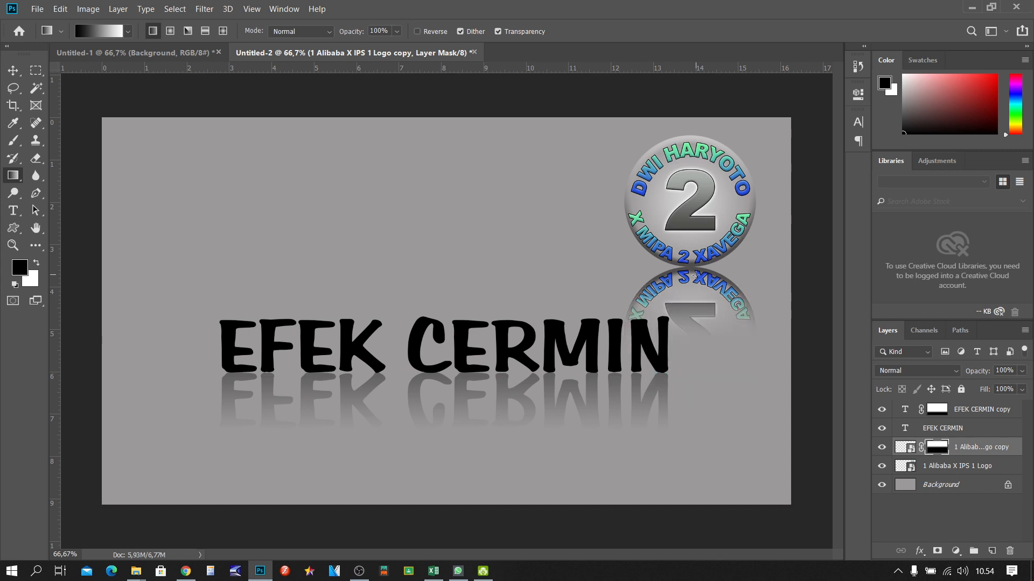
Reduce the flipped logo copy's layer opacity to 41%
{"action": "left_click", "coordinate": [991, 386]}
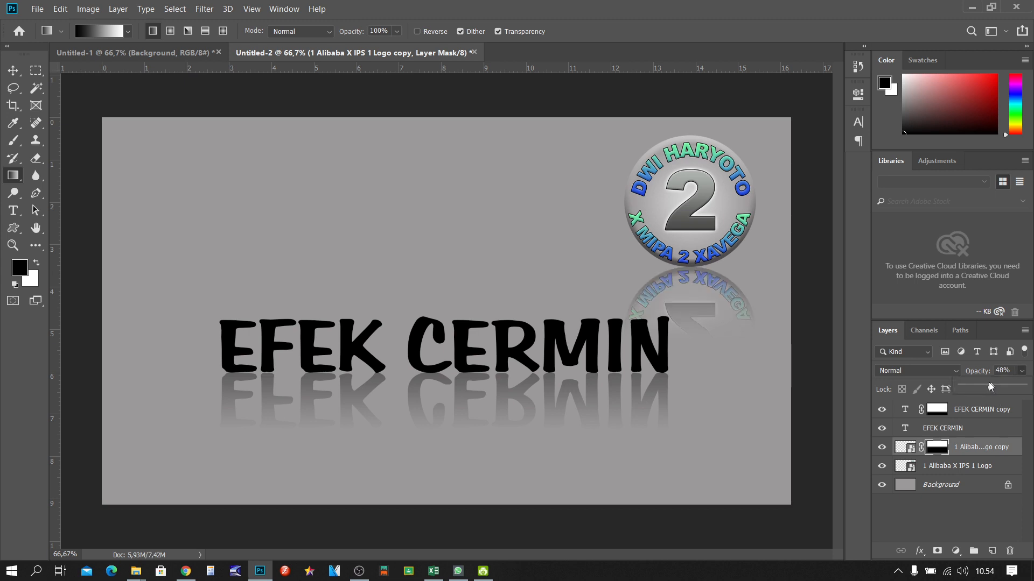
{"action": "left_click", "coordinate": [983, 384]}
{"action": "left_click", "coordinate": [986, 383]}
Start saving the document under a new name and browse to the GCR-Daring folder on drive D
{"action": "left_click", "coordinate": [37, 10]}
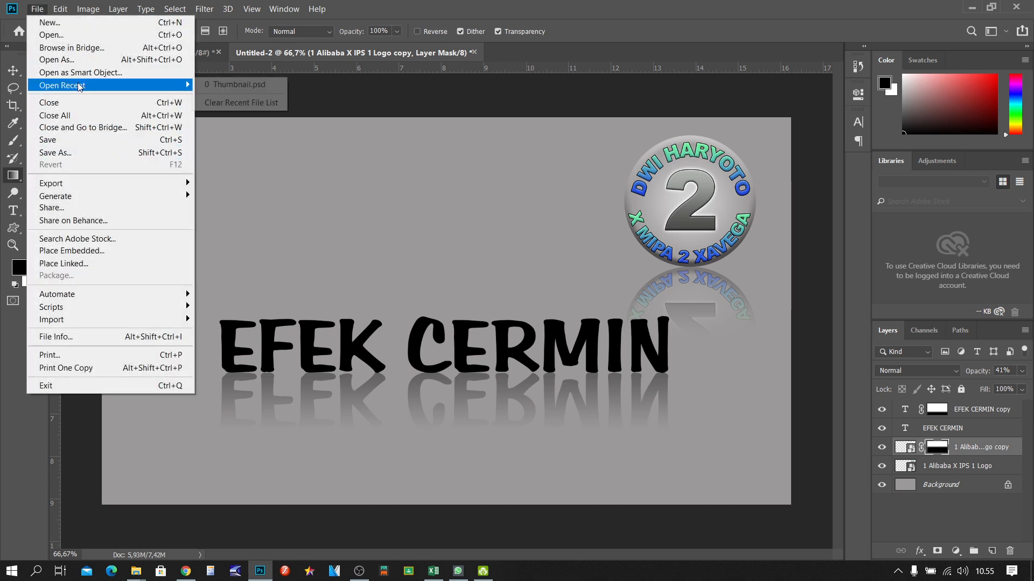
{"action": "left_click", "coordinate": [66, 154]}
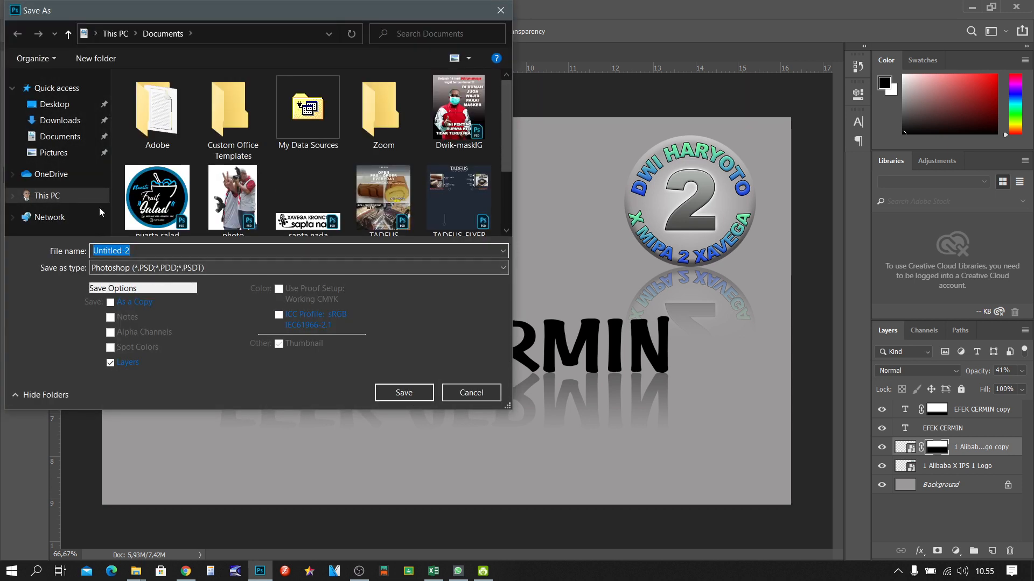
{"action": "left_click", "coordinate": [66, 196]}
{"action": "scroll", "coordinate": [282, 208], "scroll_direction": "down", "scroll_amount": 2}
{"action": "double_click", "coordinate": [353, 210]}
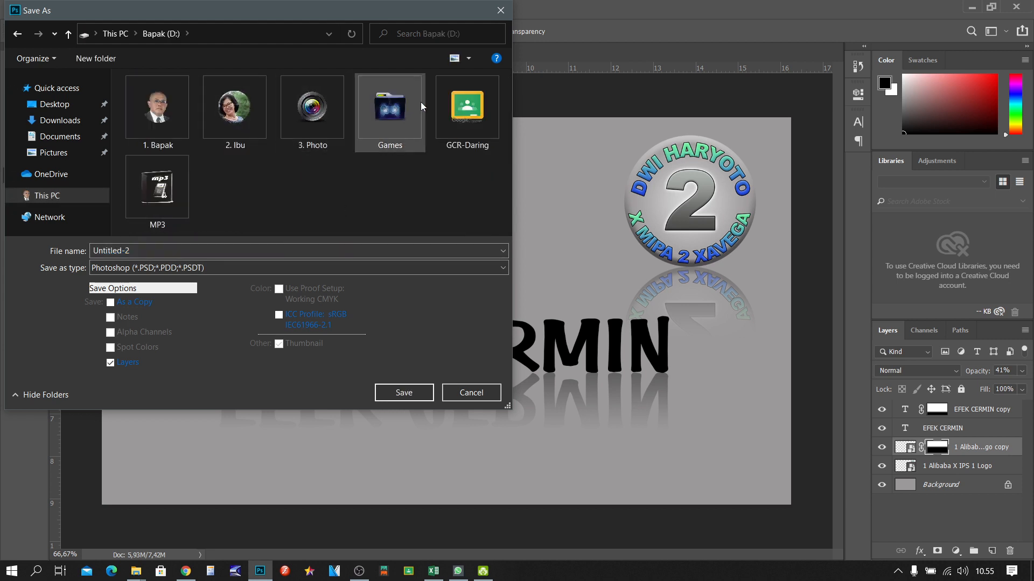
{"action": "double_click", "coordinate": [462, 111]}
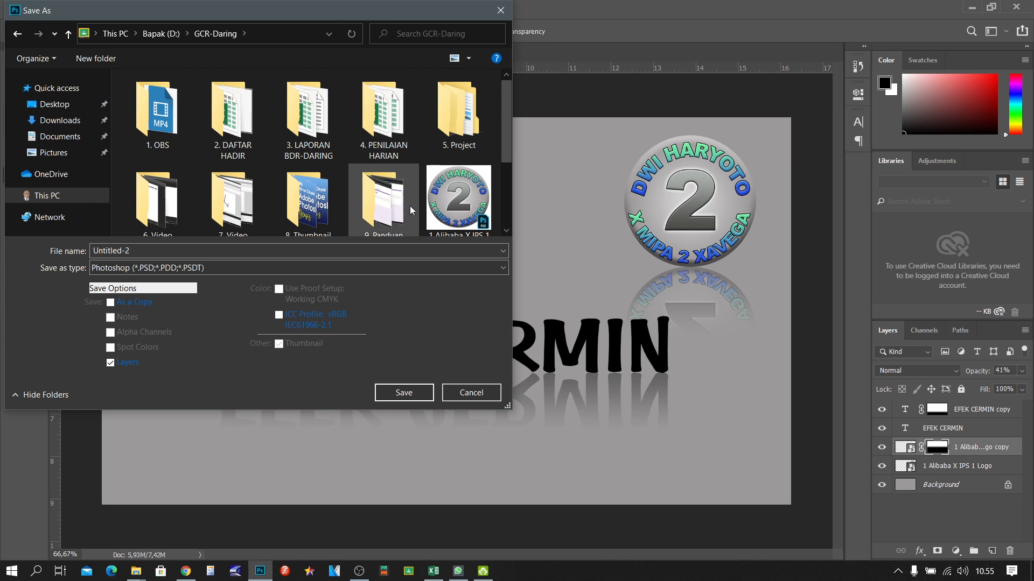
{"action": "scroll", "coordinate": [414, 209], "scroll_direction": "down", "scroll_amount": 3}
Name the file MIRROR OBJECT and save it in Photoshop PSD format with layers and Maximize Compatibility
{"action": "left_click", "coordinate": [150, 251]}
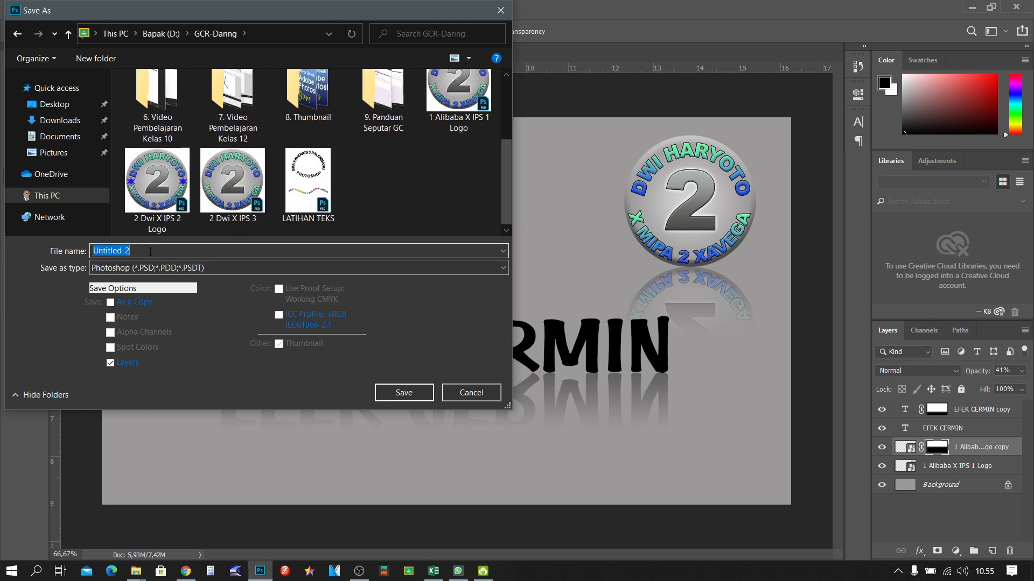
{"action": "type", "text": "MIRROR OBJECT"}
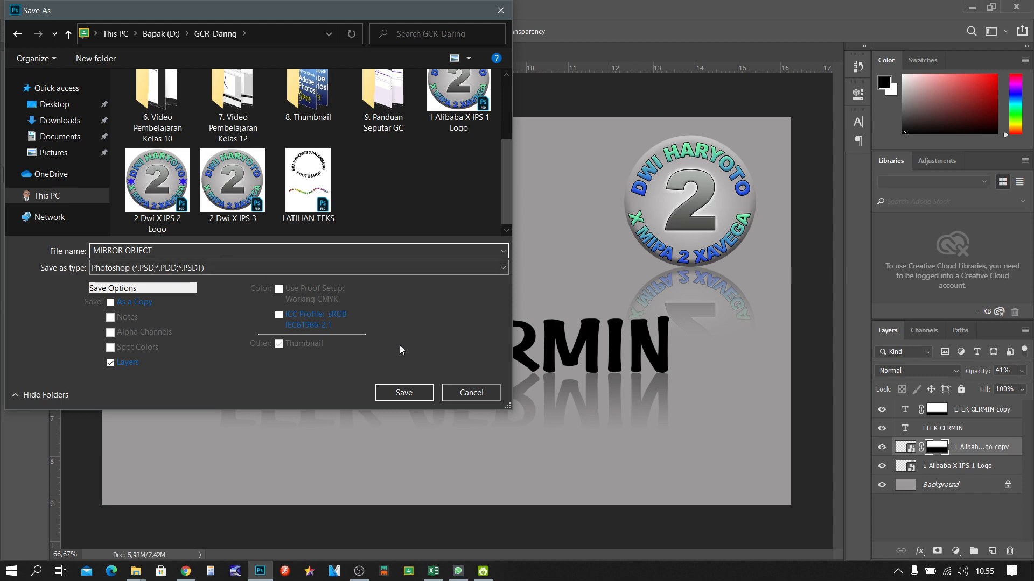
{"action": "left_click", "coordinate": [410, 393]}
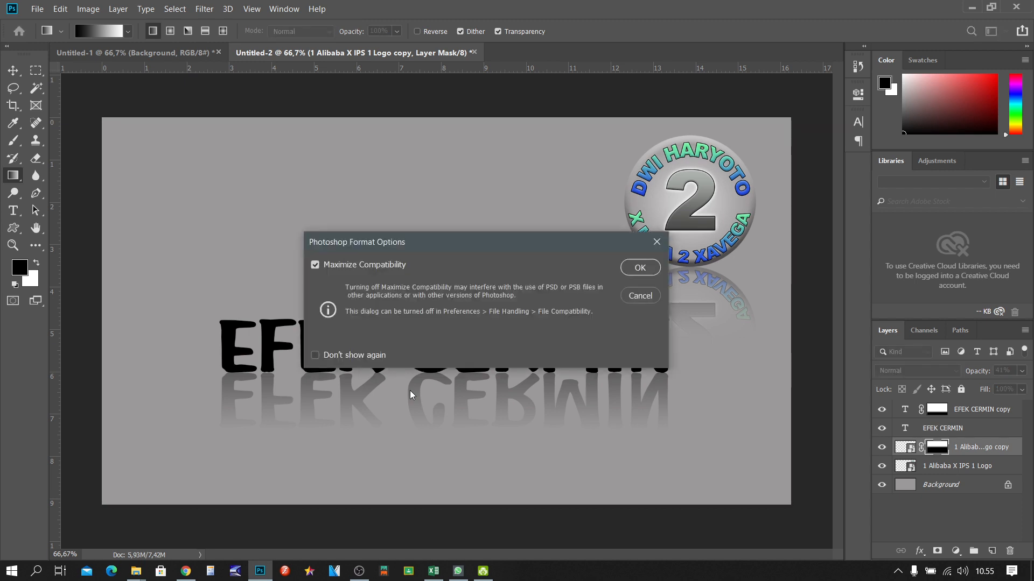
{"action": "left_click", "coordinate": [638, 267]}
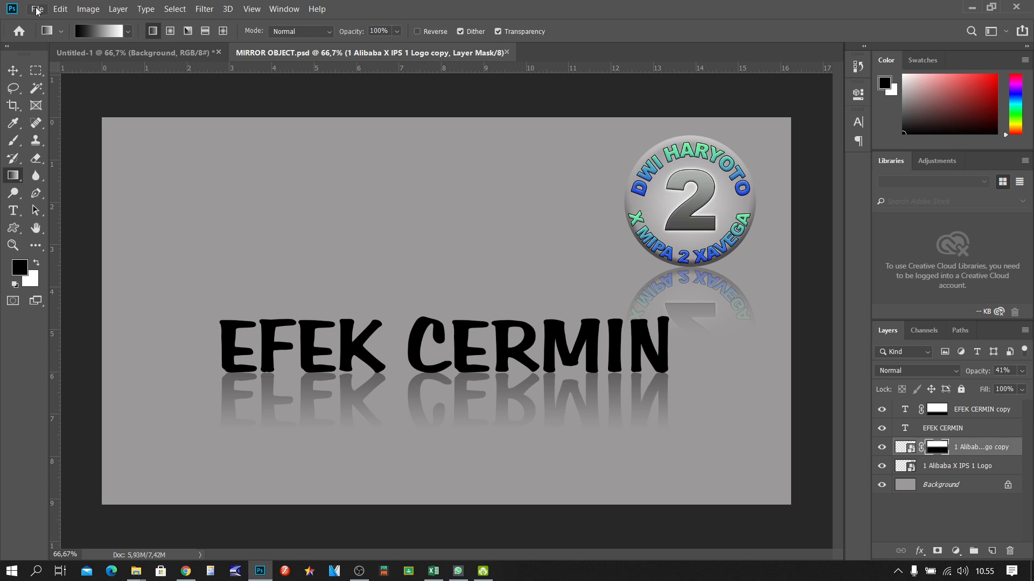
Save a JPEG copy named MIRROR OBJECT in the GCR-Daring folder with quality 12 (Maximum) and the Baseline ("Standard") format option
{"action": "key", "text": "ctrl+shift+s"}
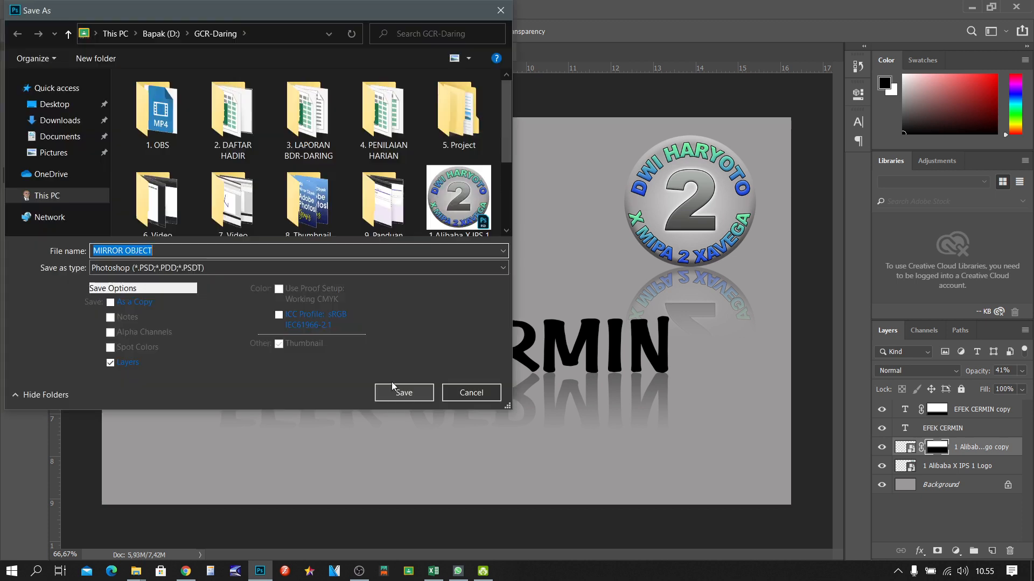
{"action": "left_click", "coordinate": [164, 277]}
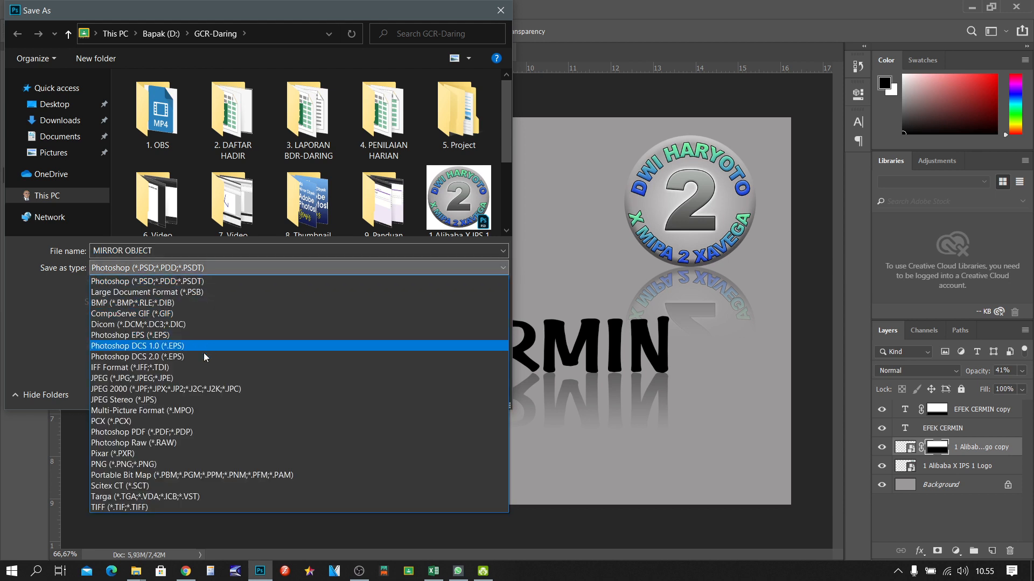
{"action": "left_click", "coordinate": [113, 379]}
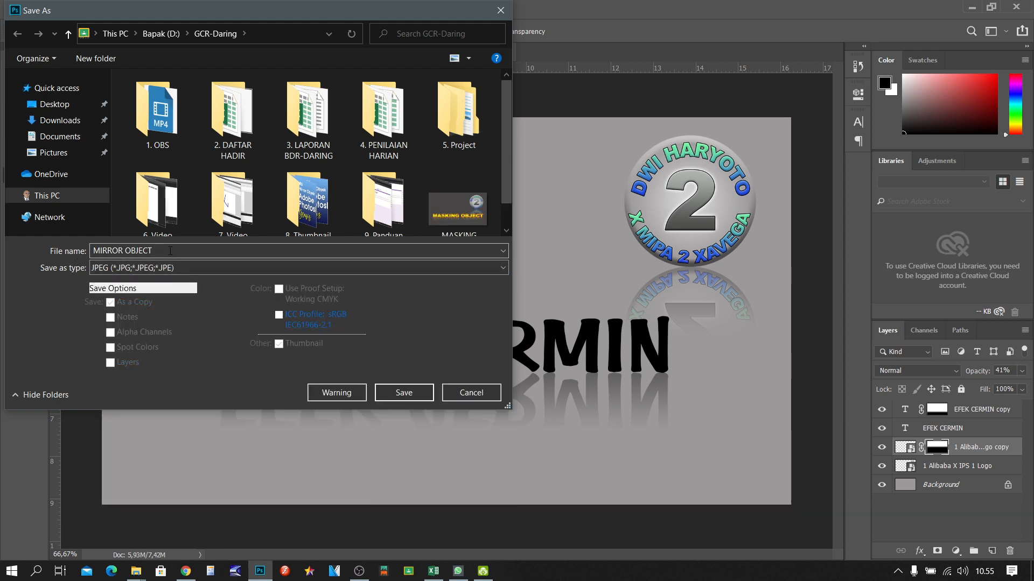
{"action": "left_click", "coordinate": [416, 394]}
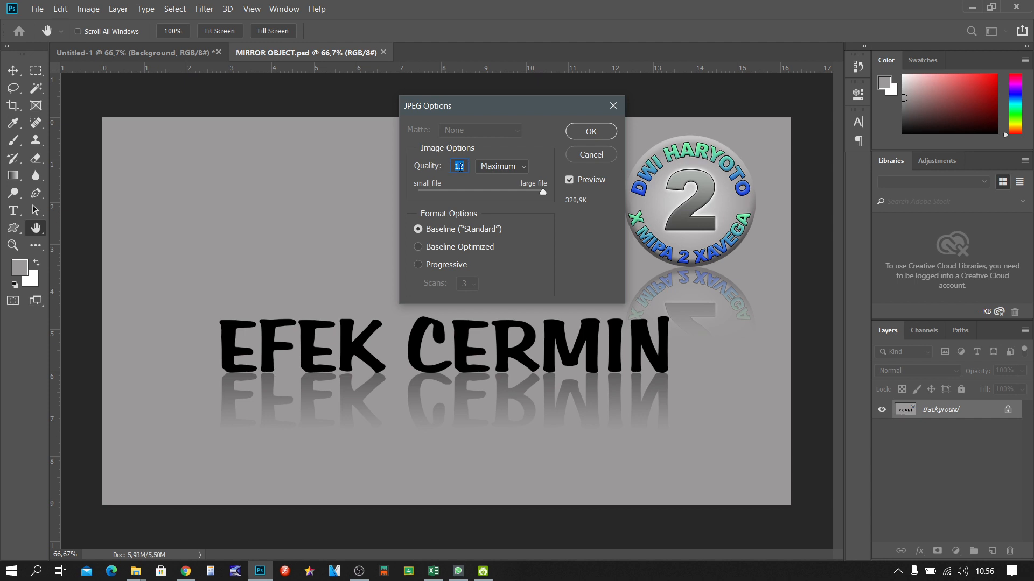
{"action": "type", "text": "12"}
{"action": "left_click", "coordinate": [422, 228]}
{"action": "left_click", "coordinate": [596, 133]}
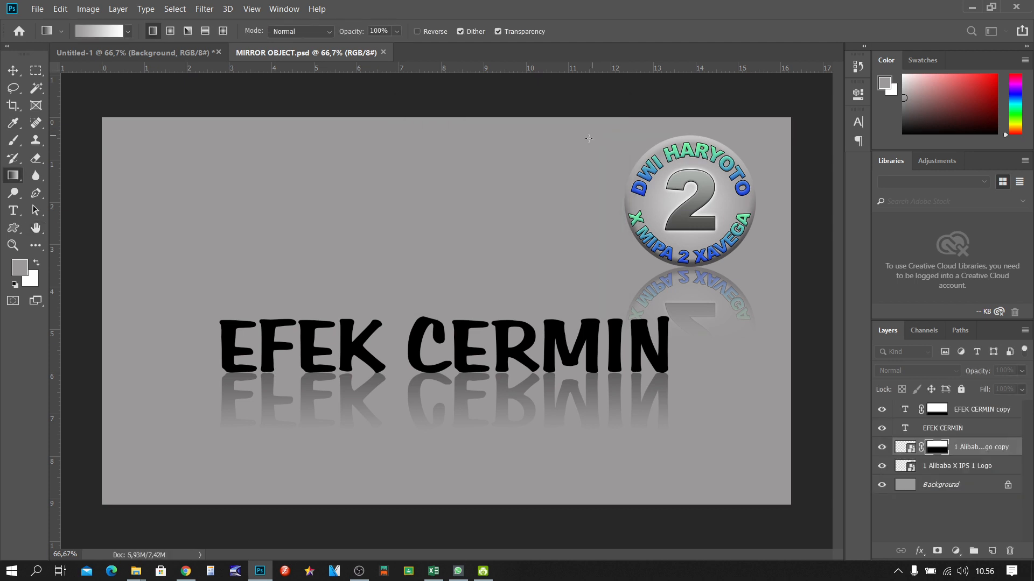